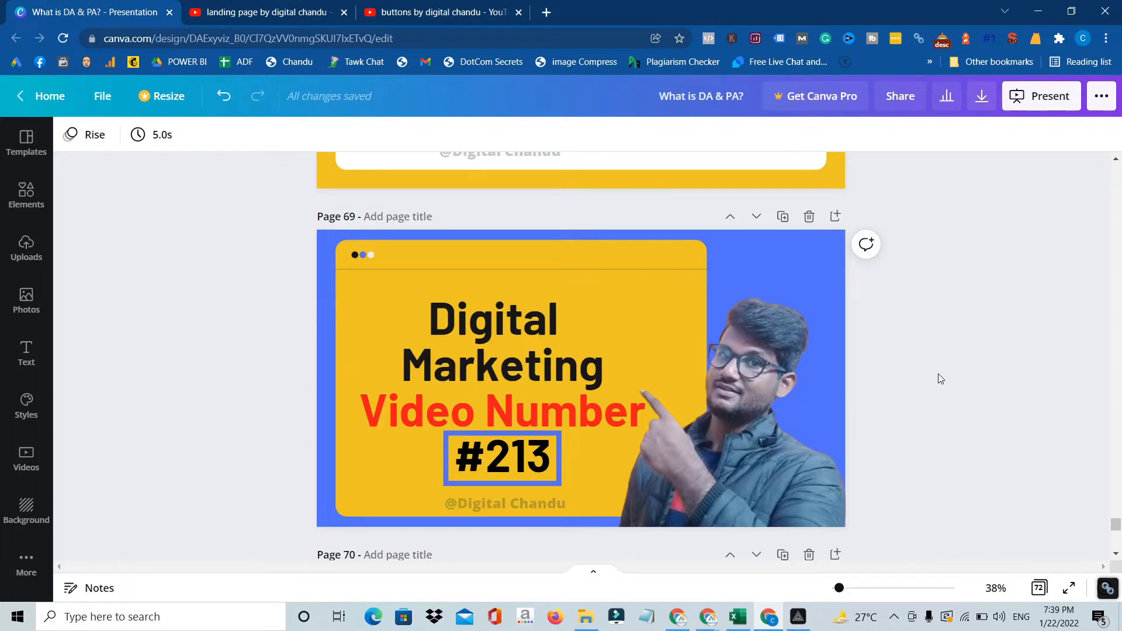
Step: Review the slides on pages 69 to 71 of the presentation, covering the landing page design tips on colors, styles and buttons
scroll(940, 379, down, 1)
scroll(940, 379, down, 2)
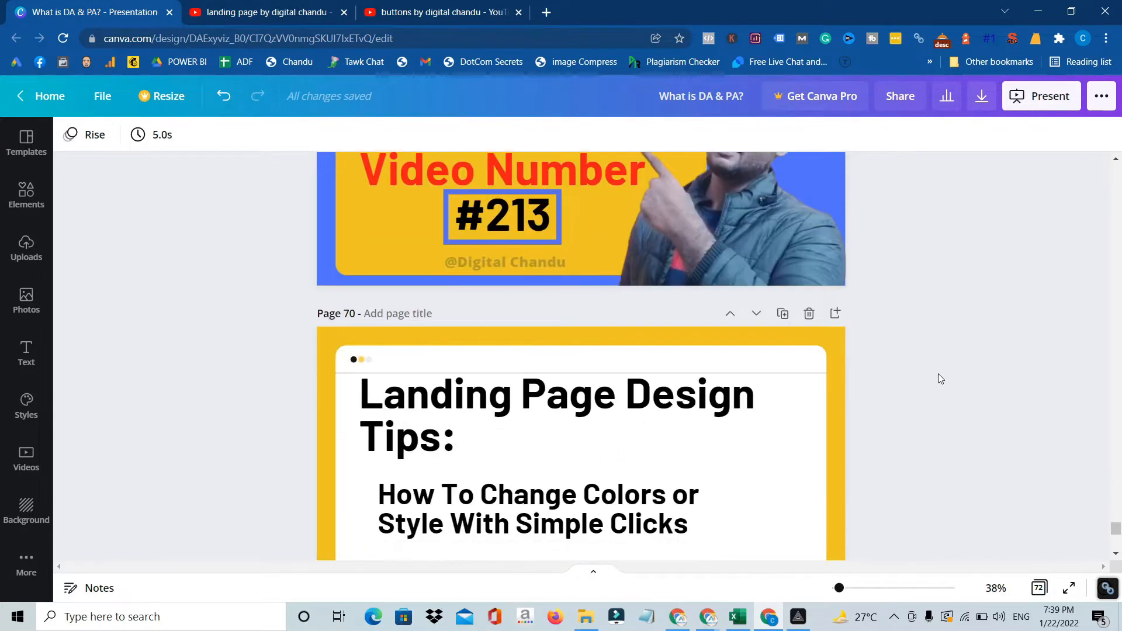
scroll(939, 379, down, 2)
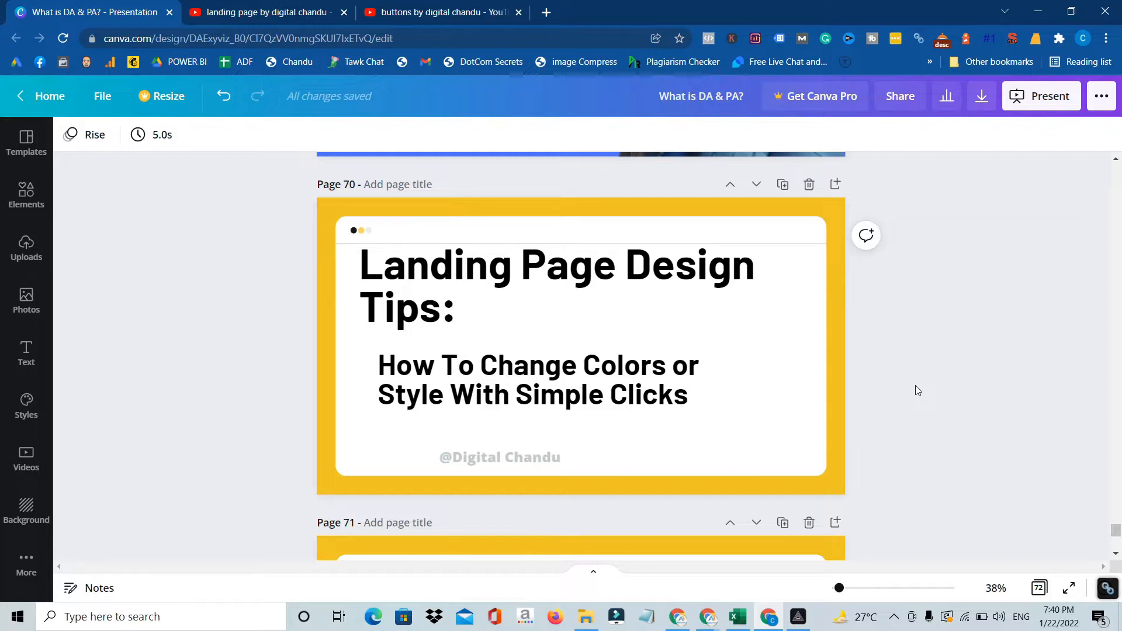
scroll(917, 390, down, 1)
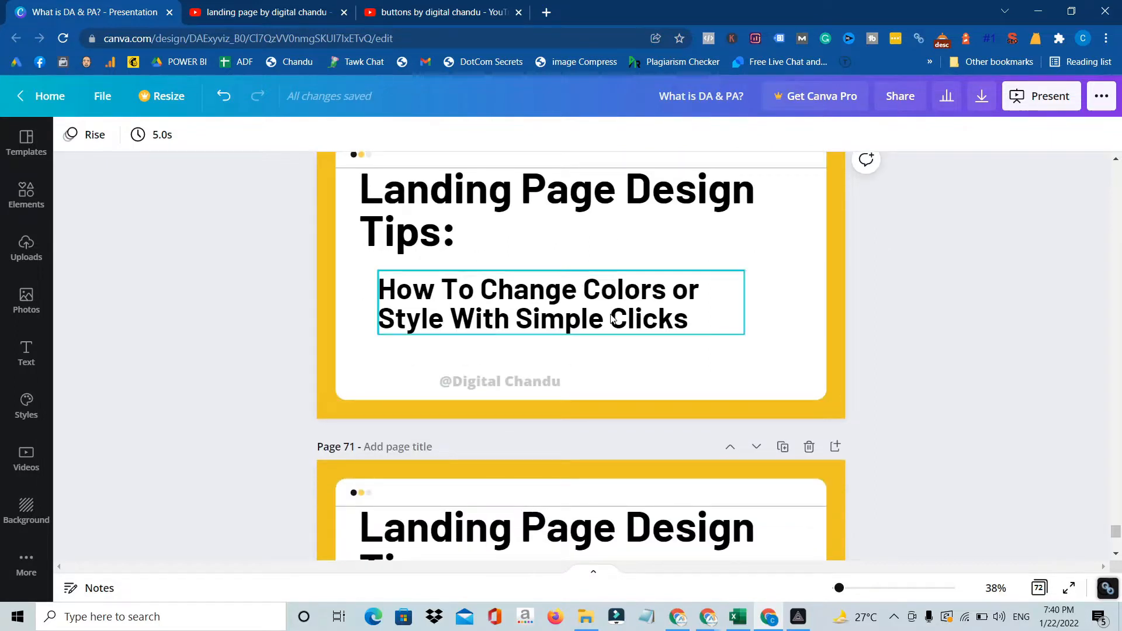
scroll(903, 353, down, 5)
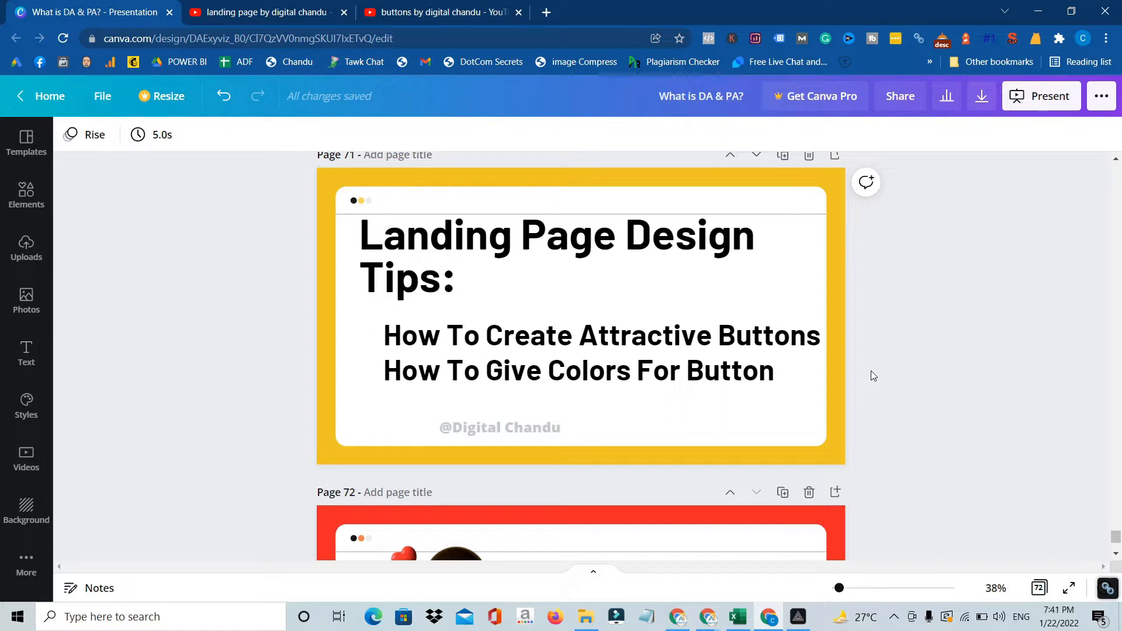
scroll(872, 371, up, 1)
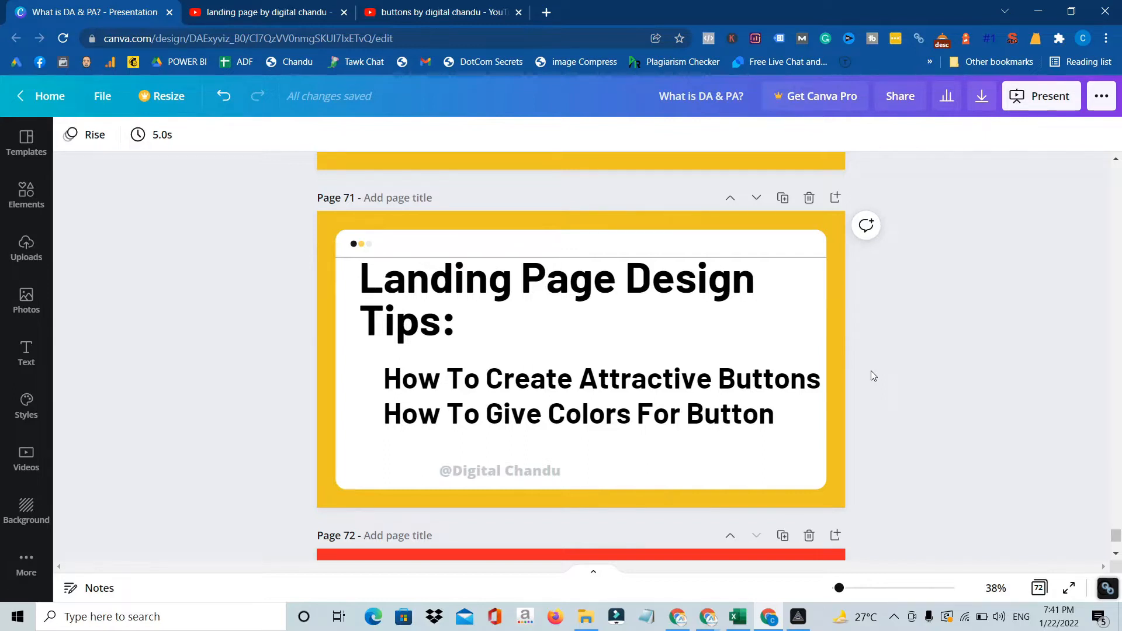
Step: Look over the YouTube results for the landing page and buttons videos, and return to the landing page design slides
click(265, 11)
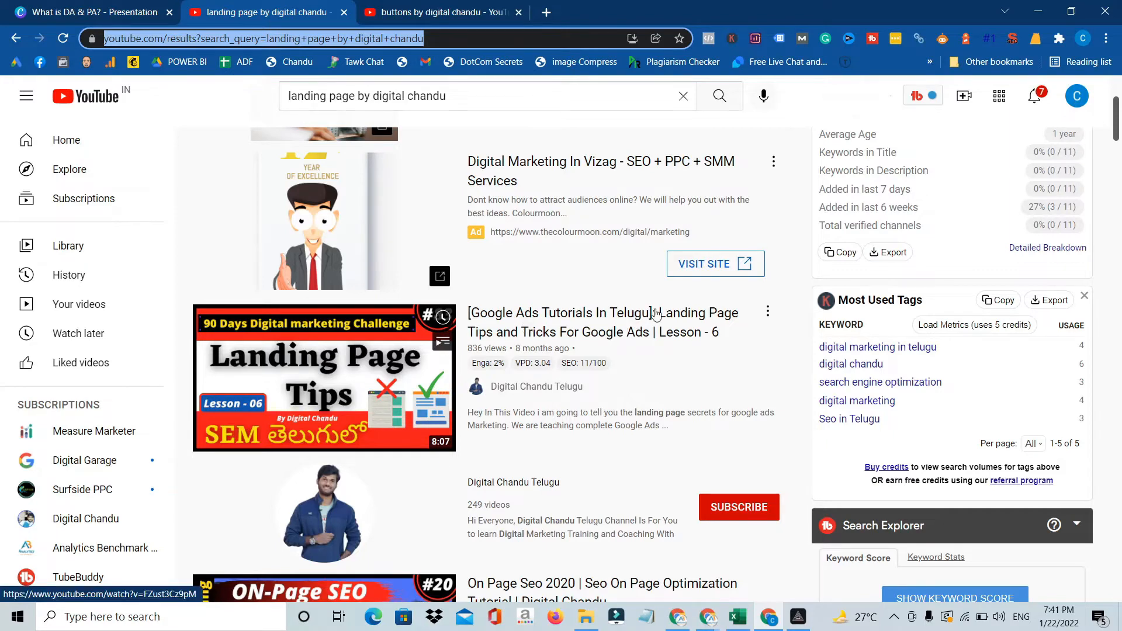
click(456, 7)
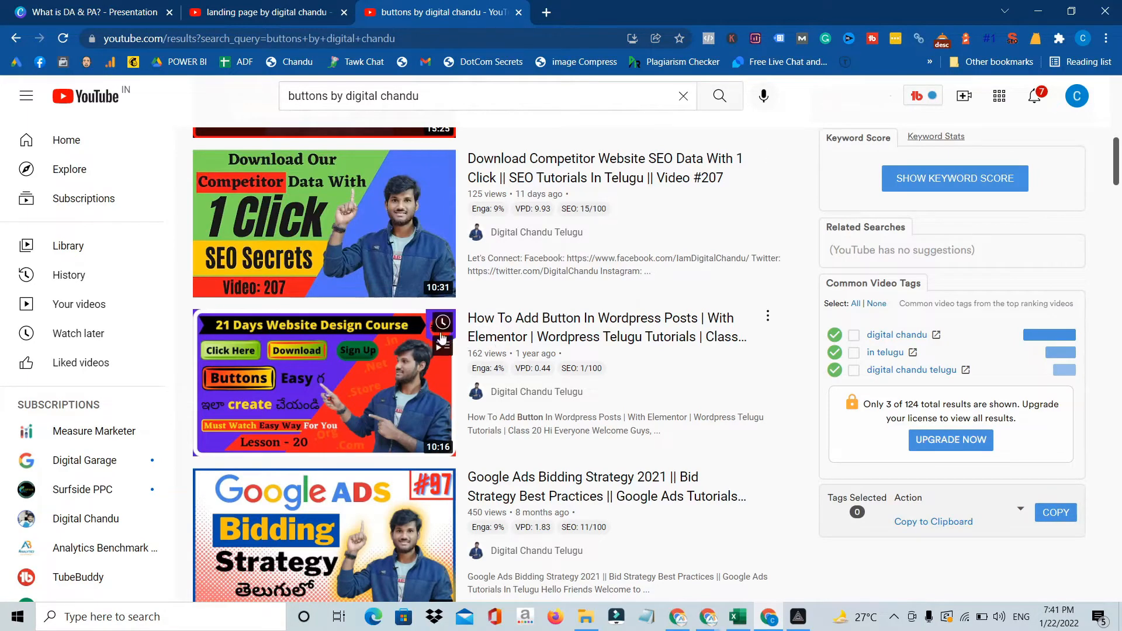
click(242, 5)
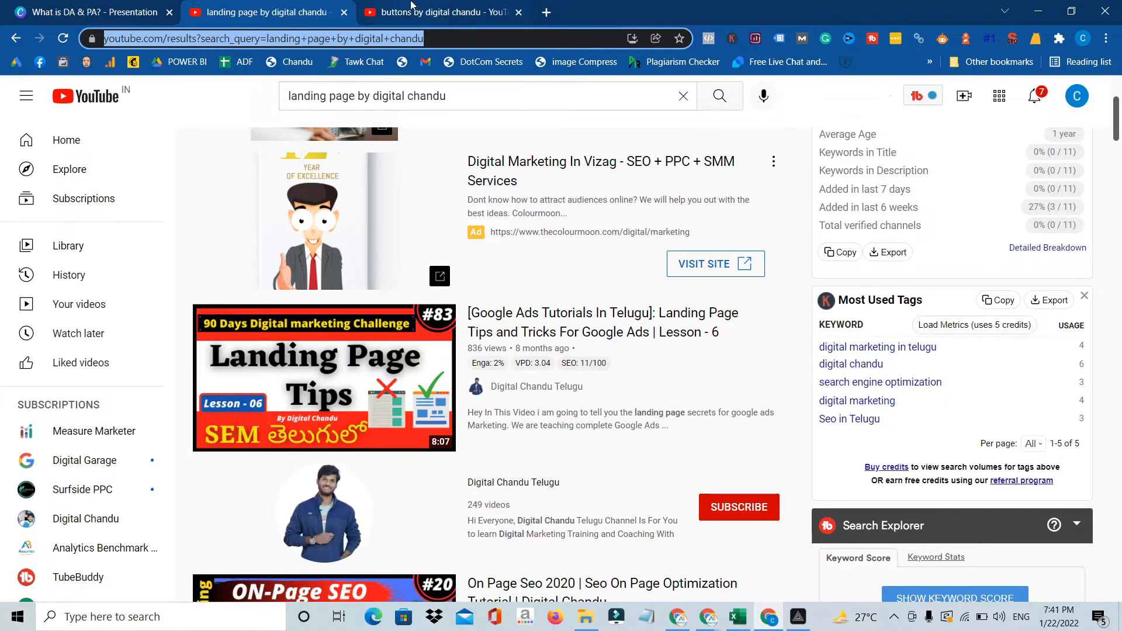
click(409, 9)
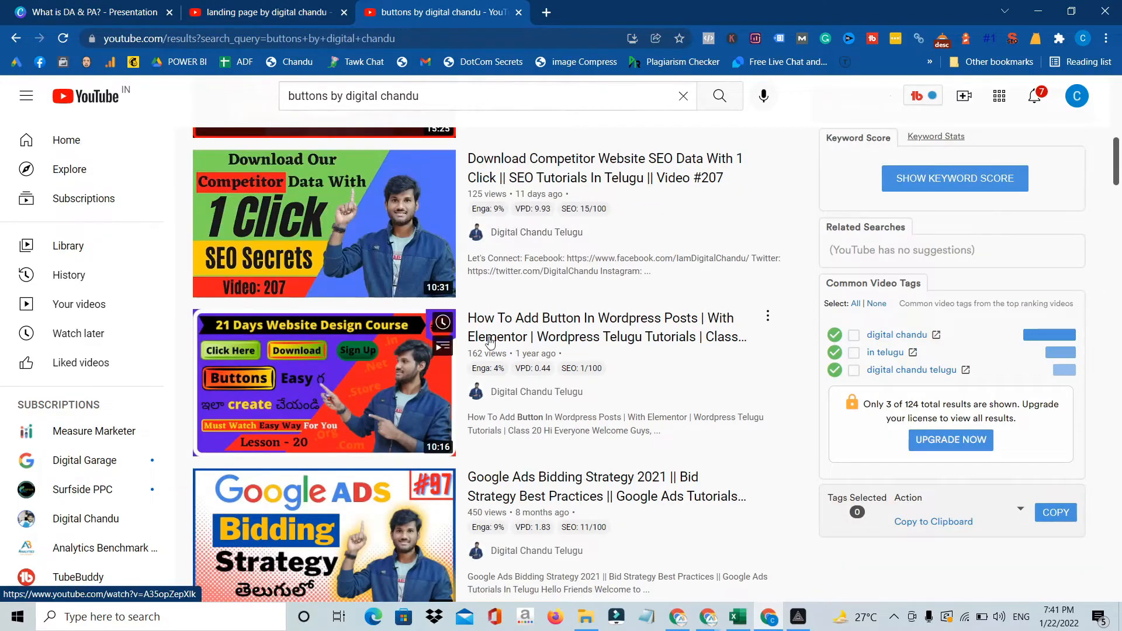
click(144, 4)
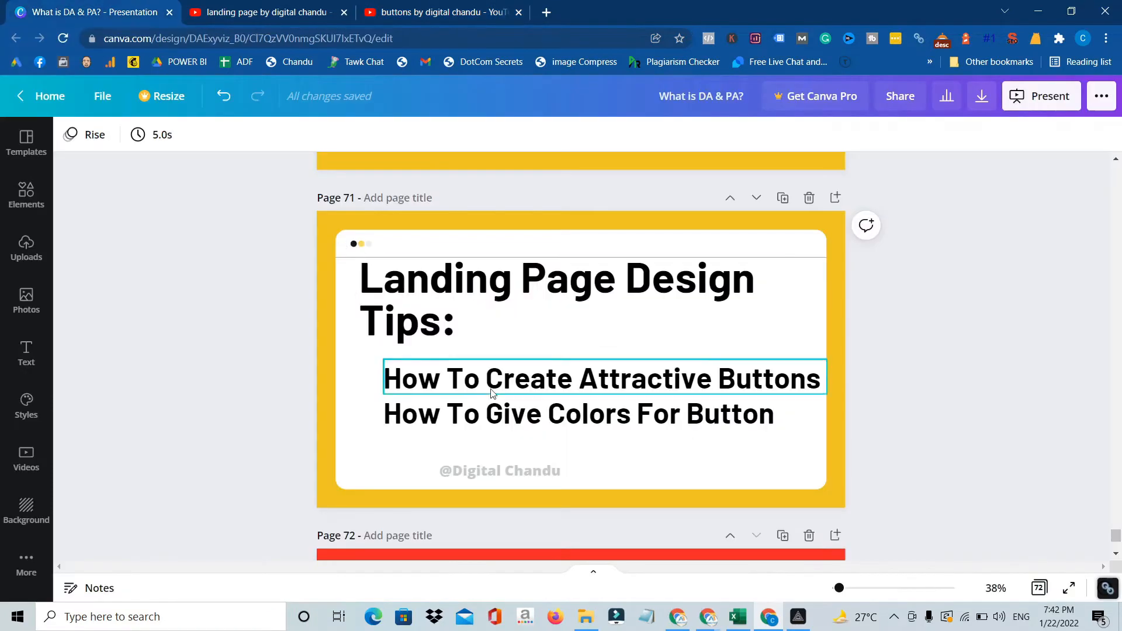
scroll(501, 409, up, 3)
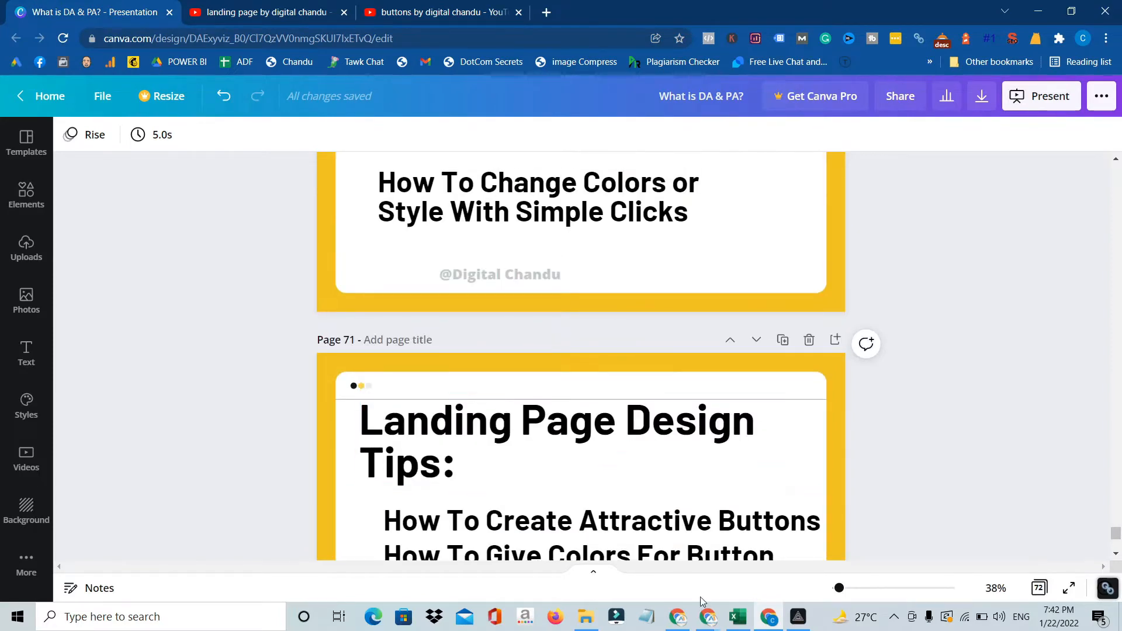
Step: Switch to the sql.abtrainings.com home page and review its headings and sections down to the online training highlights
mouse_move(724, 615)
click(783, 575)
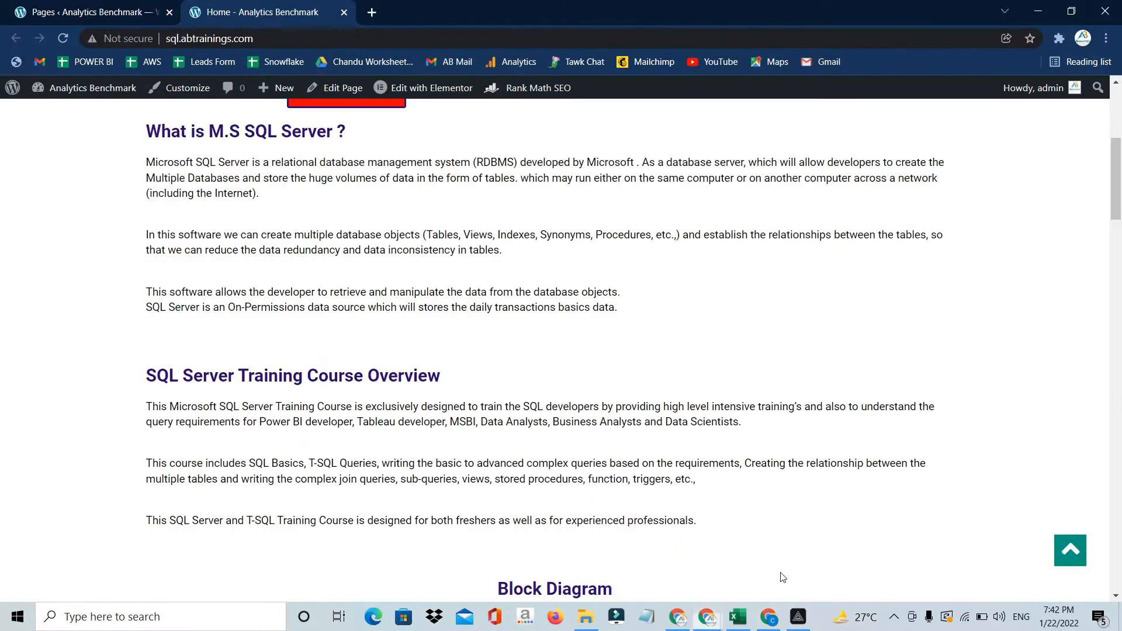
scroll(472, 347, up, 3)
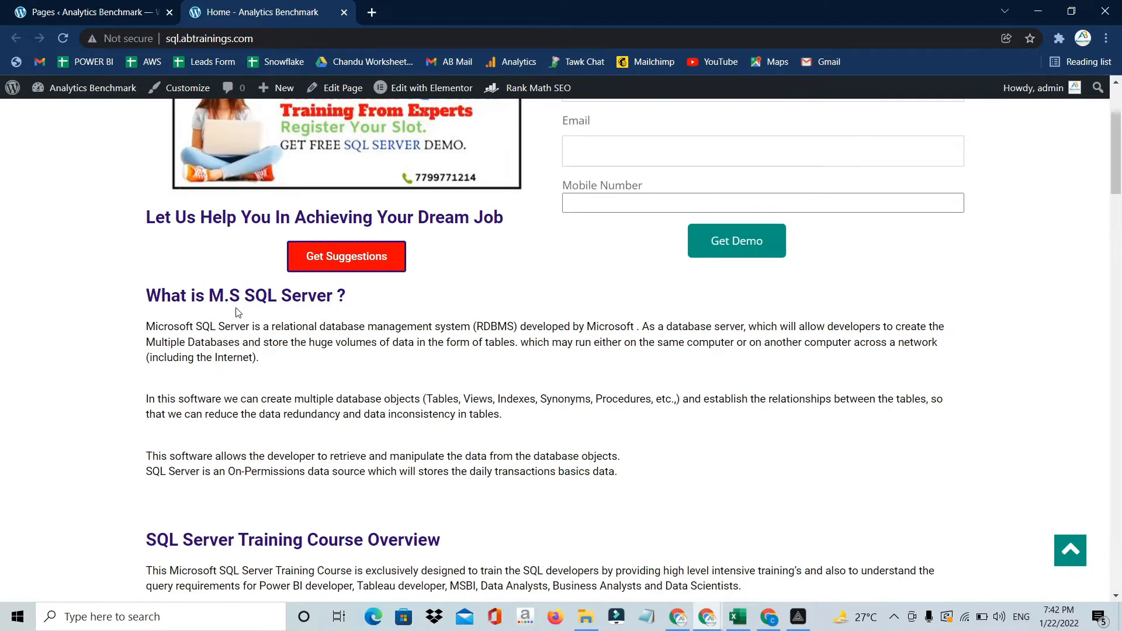
scroll(285, 299, down, 1)
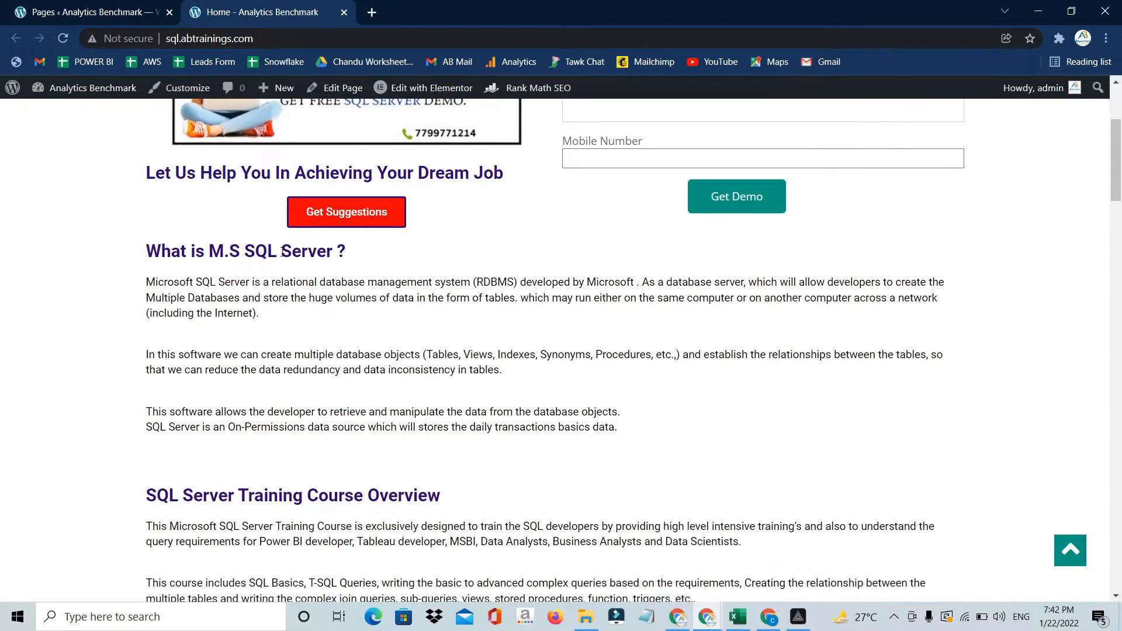
scroll(279, 252, down, 3)
scroll(339, 339, down, 15)
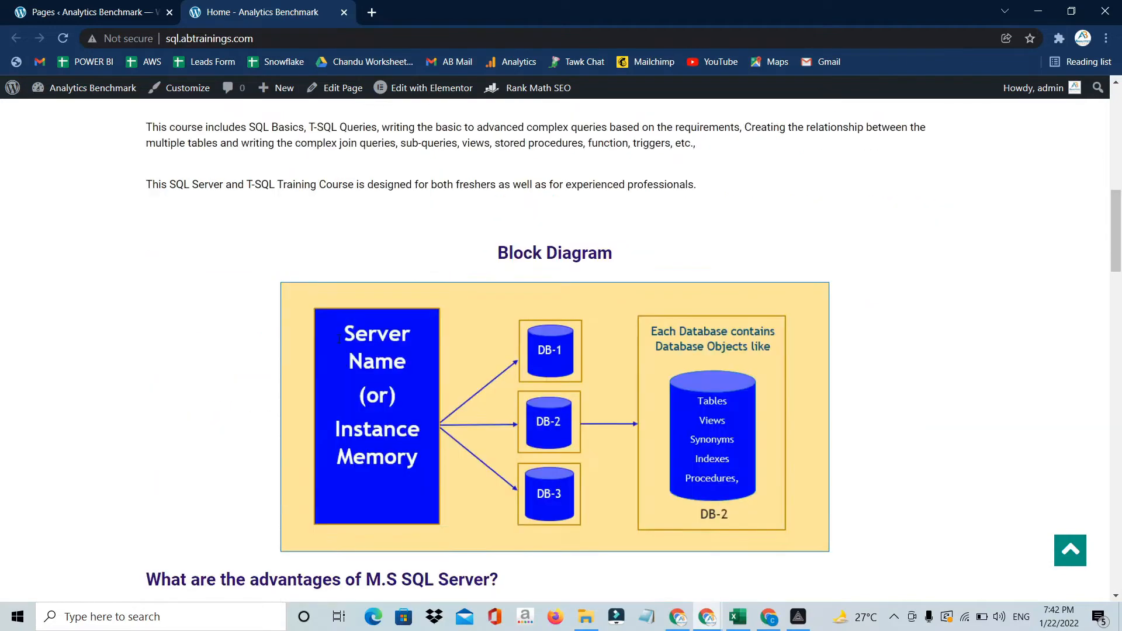
scroll(334, 343, up, 2)
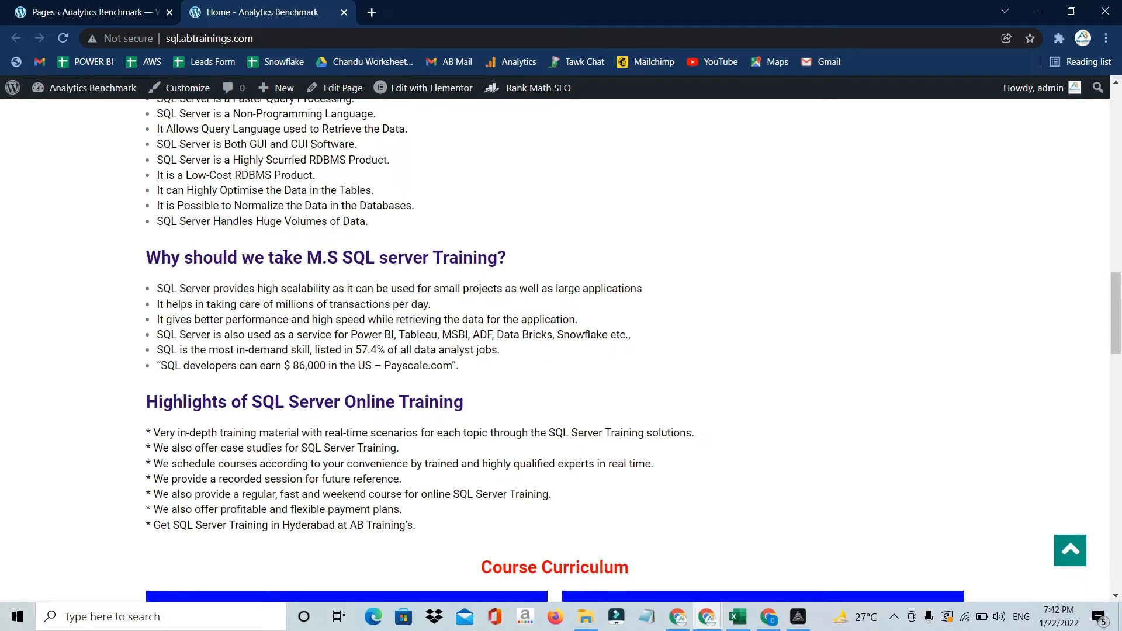
Step: Examine the landing page's Get Suggestions button, section headings and Course Curriculum blocks
scroll(284, 256, up, 2)
scroll(285, 256, up, 14)
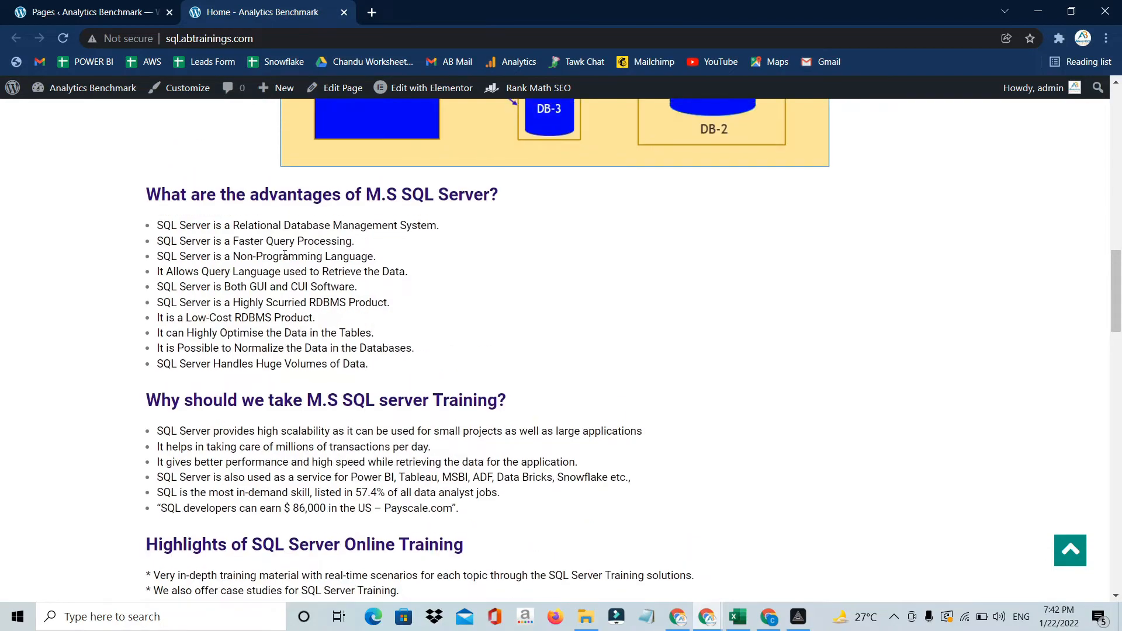
scroll(284, 258, up, 5)
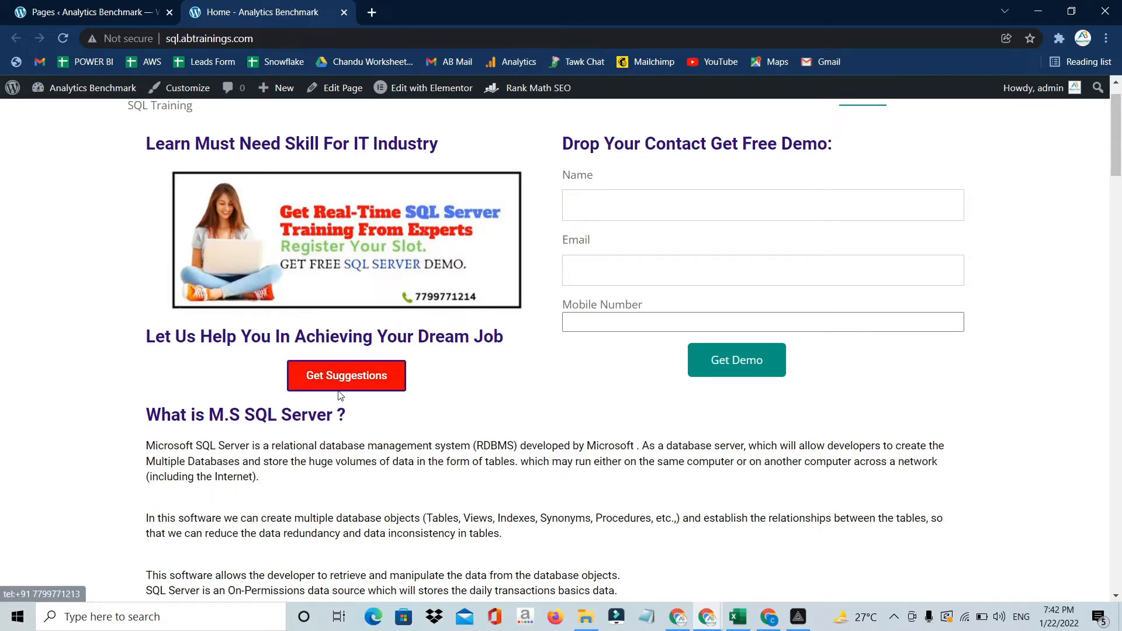
scroll(377, 451, down, 10)
scroll(377, 451, down, 13)
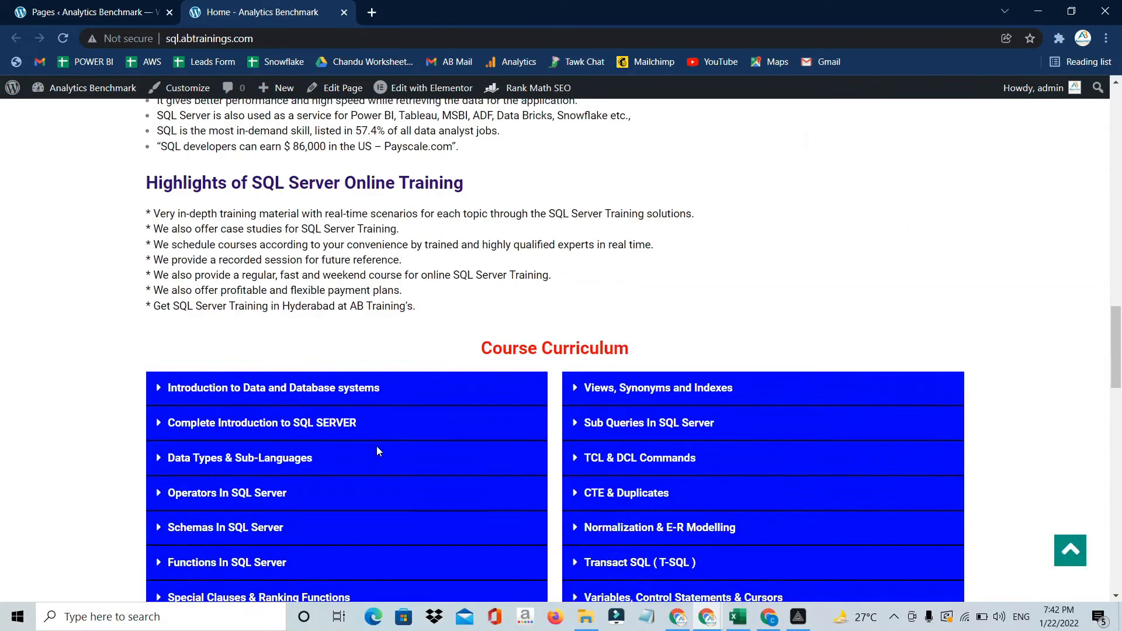
scroll(377, 450, up, 1)
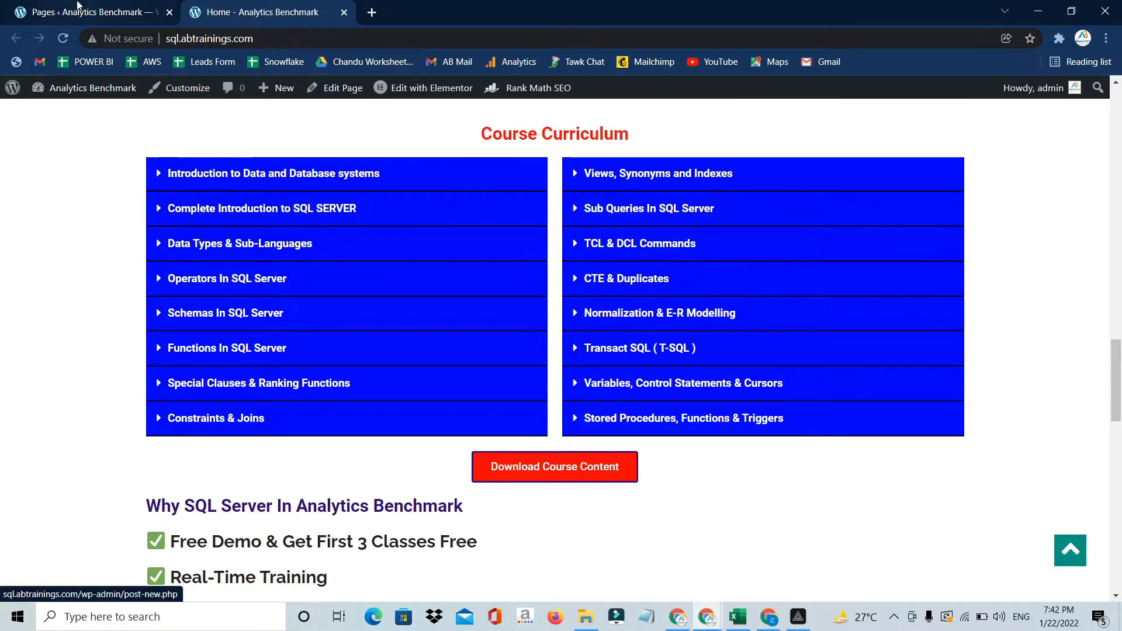
Step: Open the Home page from the WordPress pages list for editing in Elementor
click(76, 10)
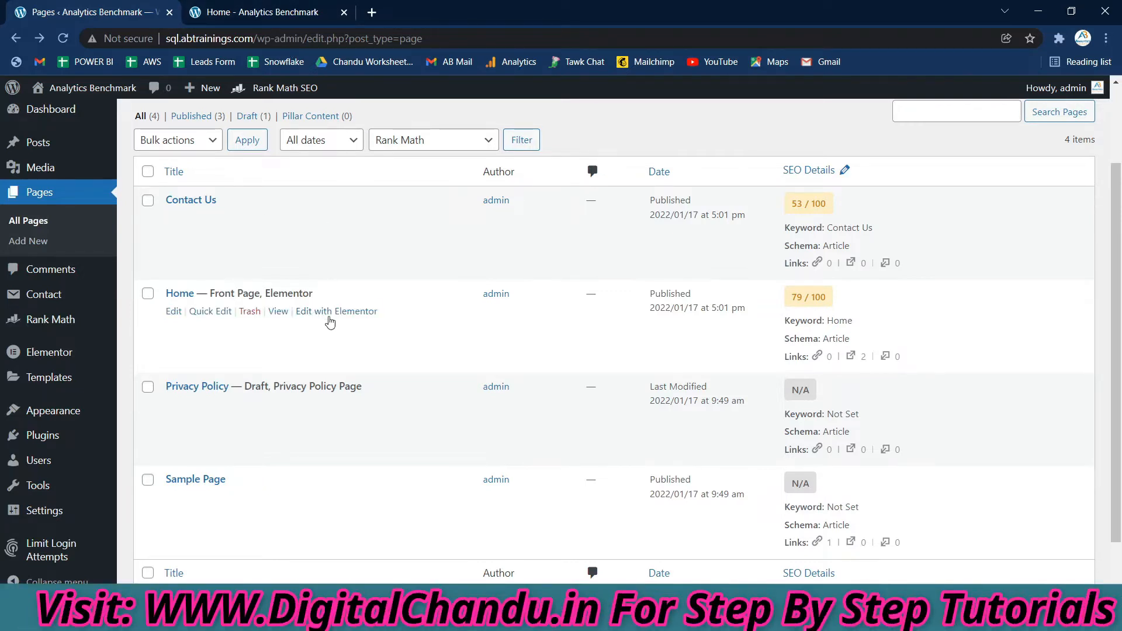
click(329, 316)
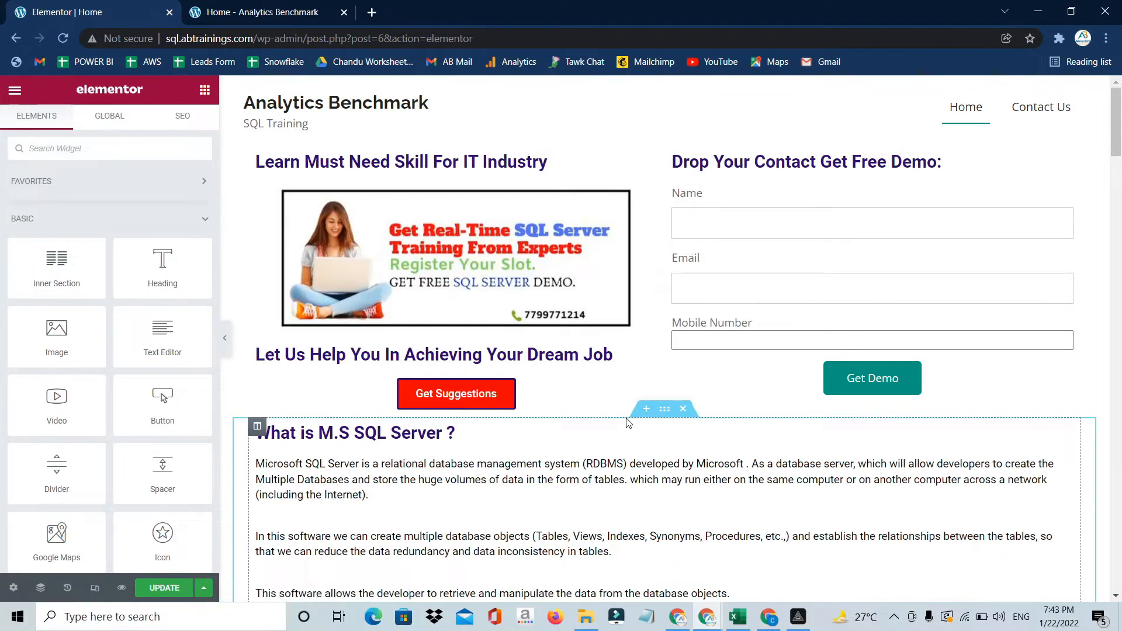
Step: Copy the "What is M.S SQL Server ?" heading's text color code #300878 into Notepad and return to the Elementor editor
scroll(628, 422, down, 6)
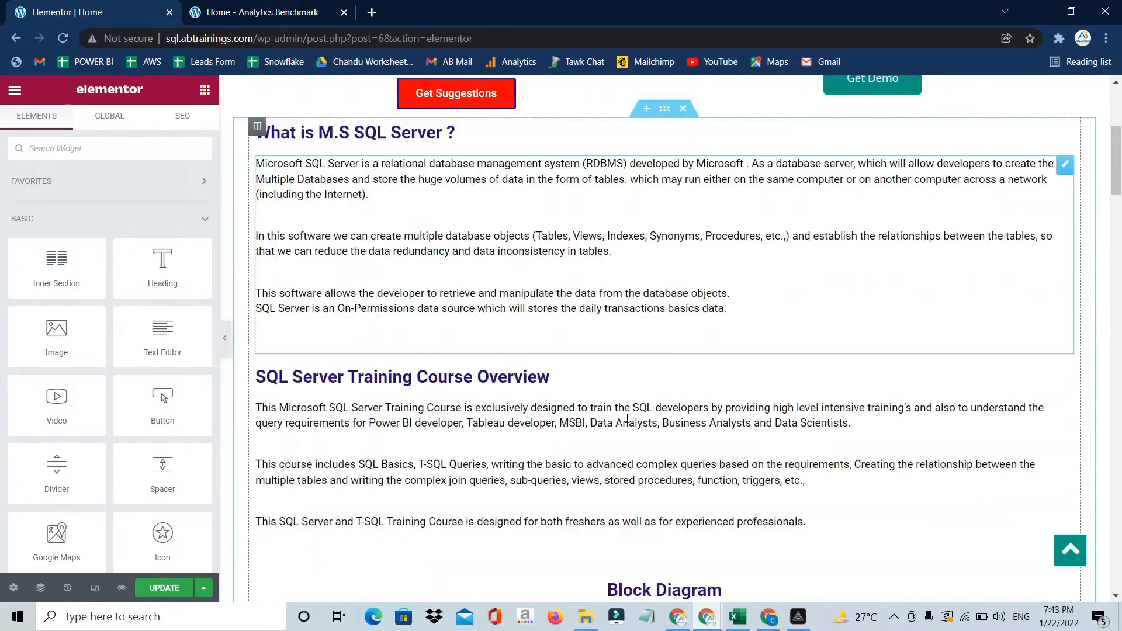
scroll(629, 422, up, 2)
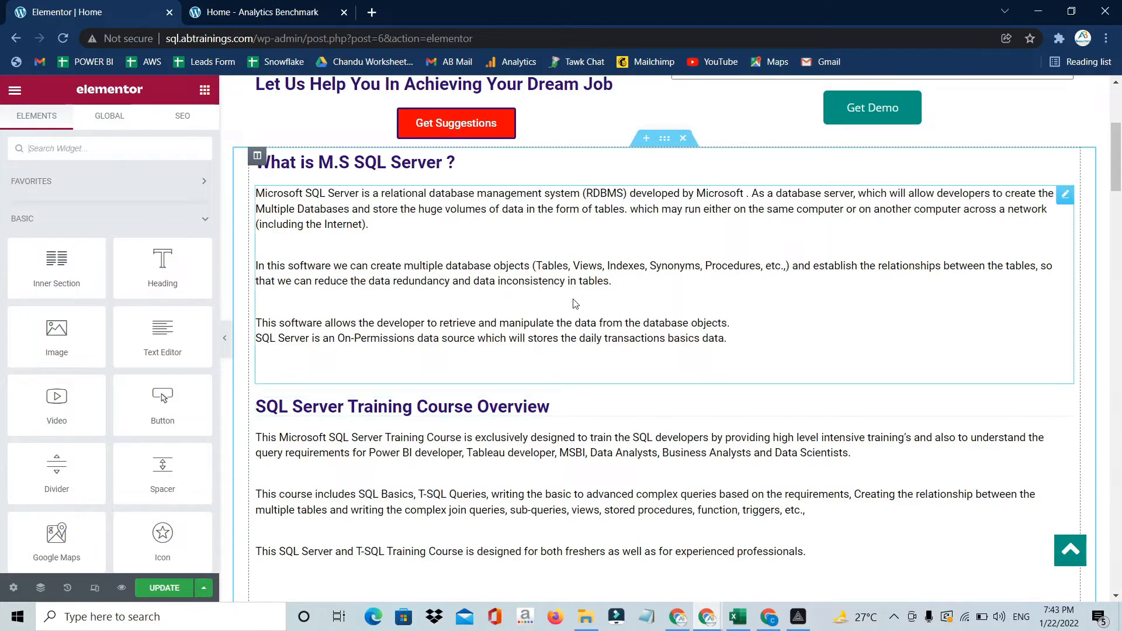
click(373, 159)
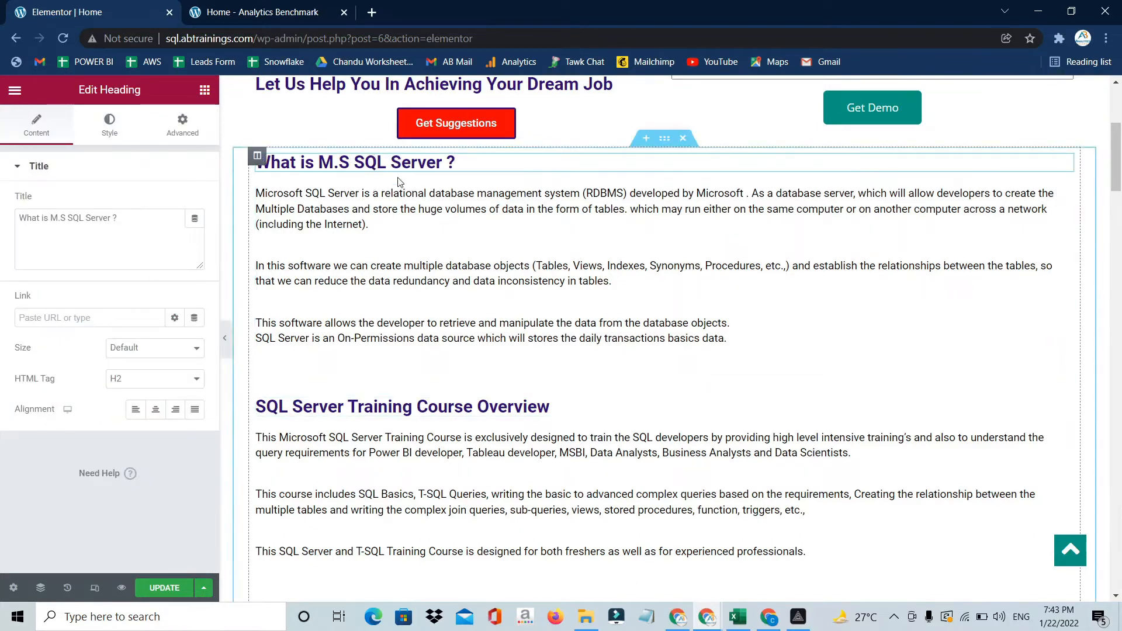
click(109, 126)
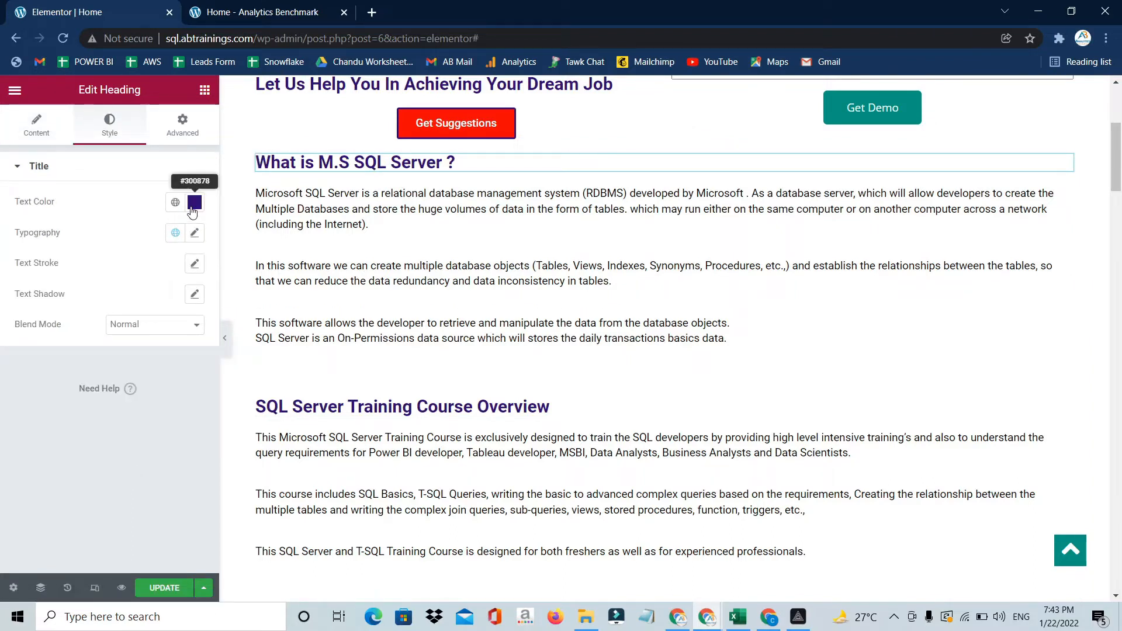
click(194, 202)
key(ctrl+c)
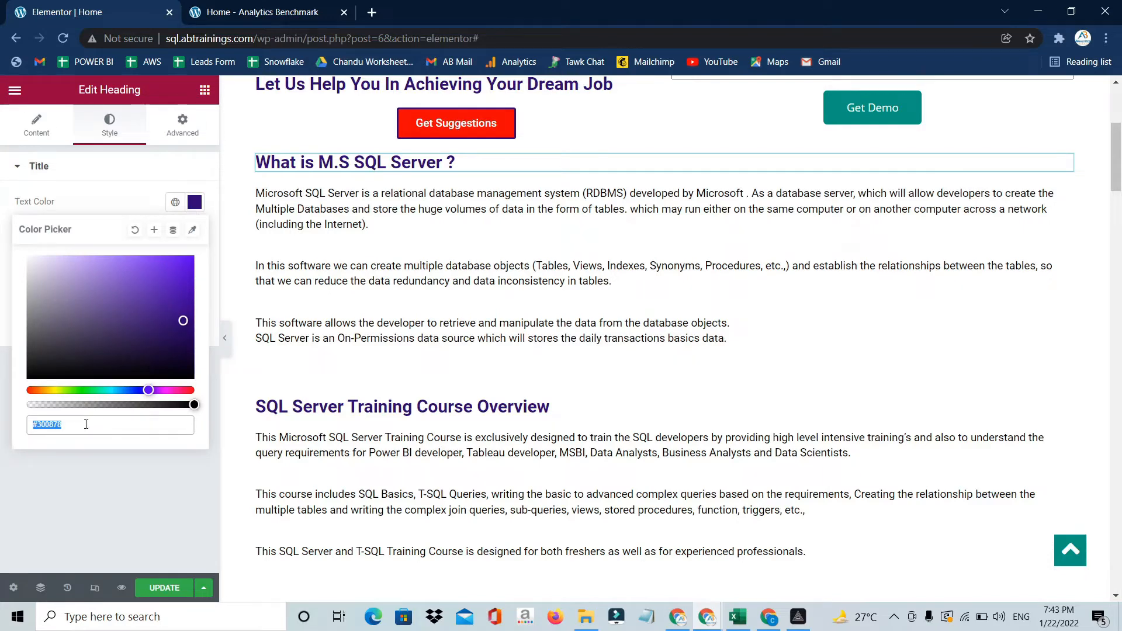
click(645, 618)
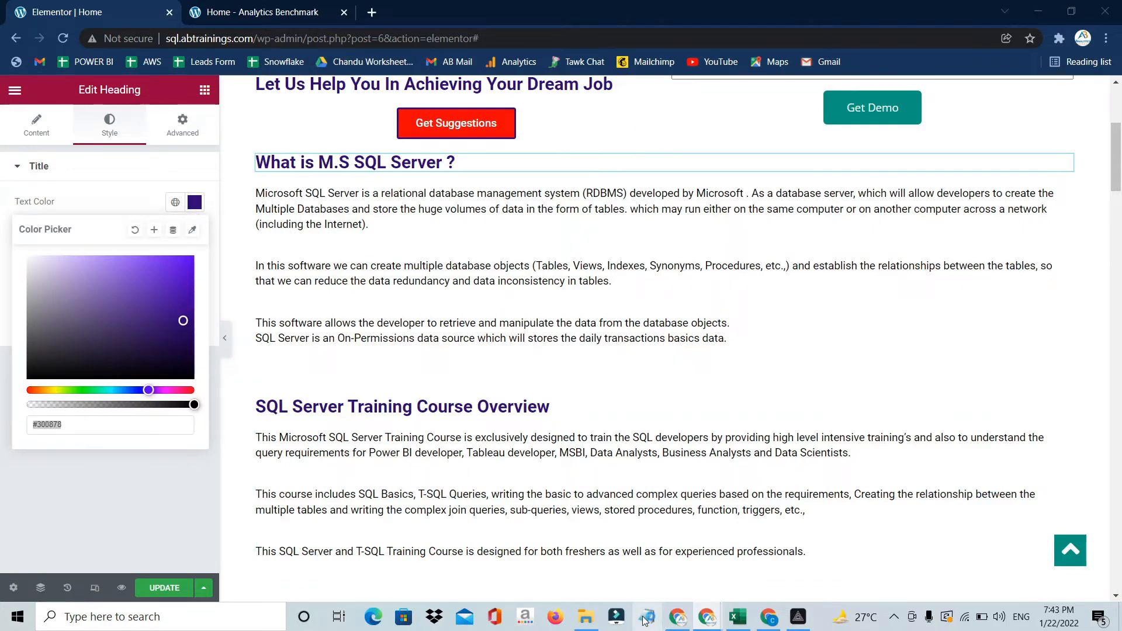
key(ctrl+v)
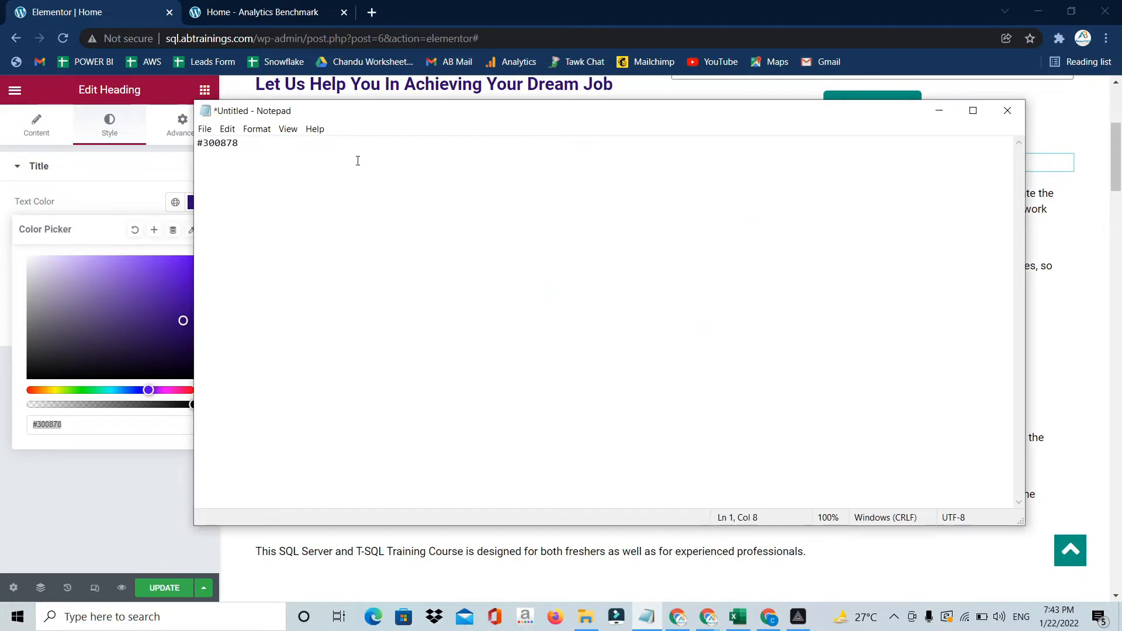
click(939, 111)
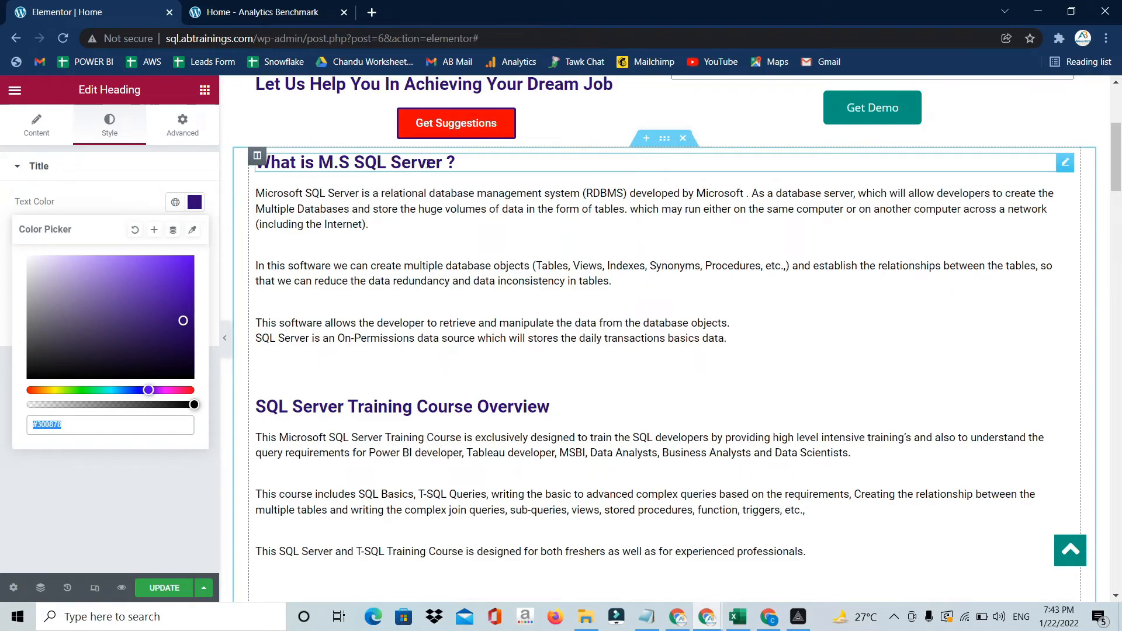
Step: Check the text color setting of the "SQL Server Training Course Overview" heading
scroll(402, 379, down, 15)
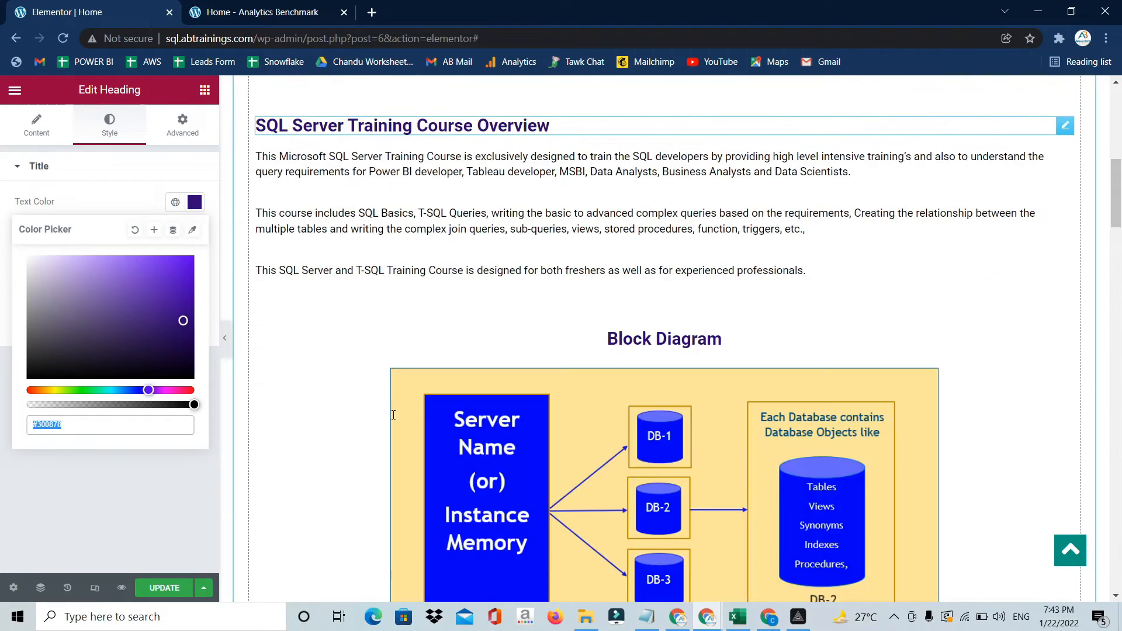
scroll(393, 418, up, 12)
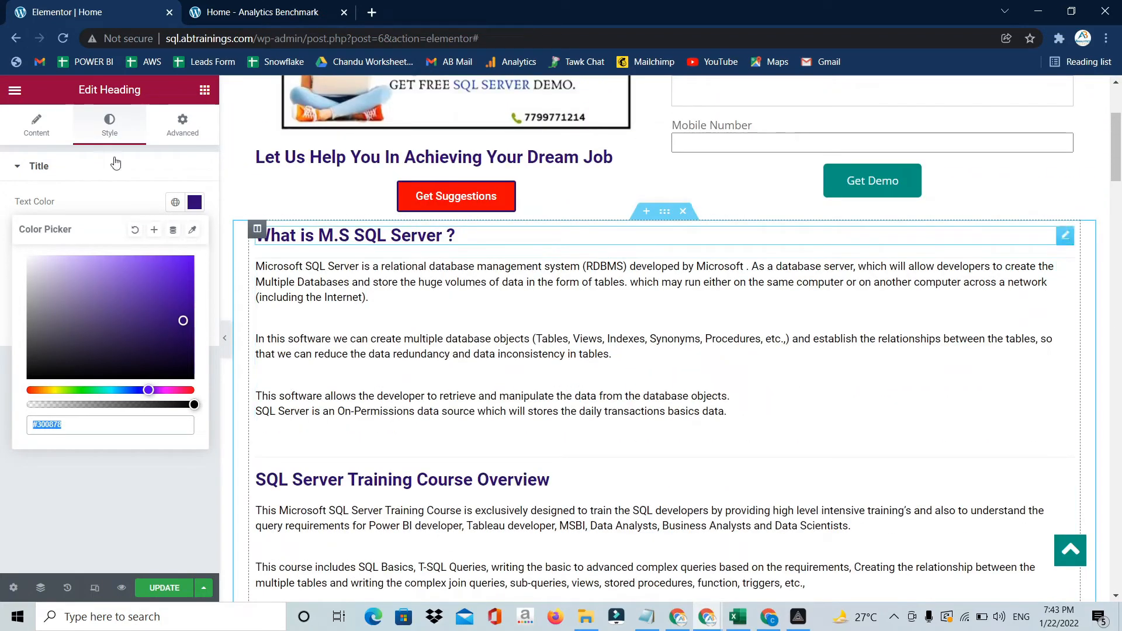
click(325, 479)
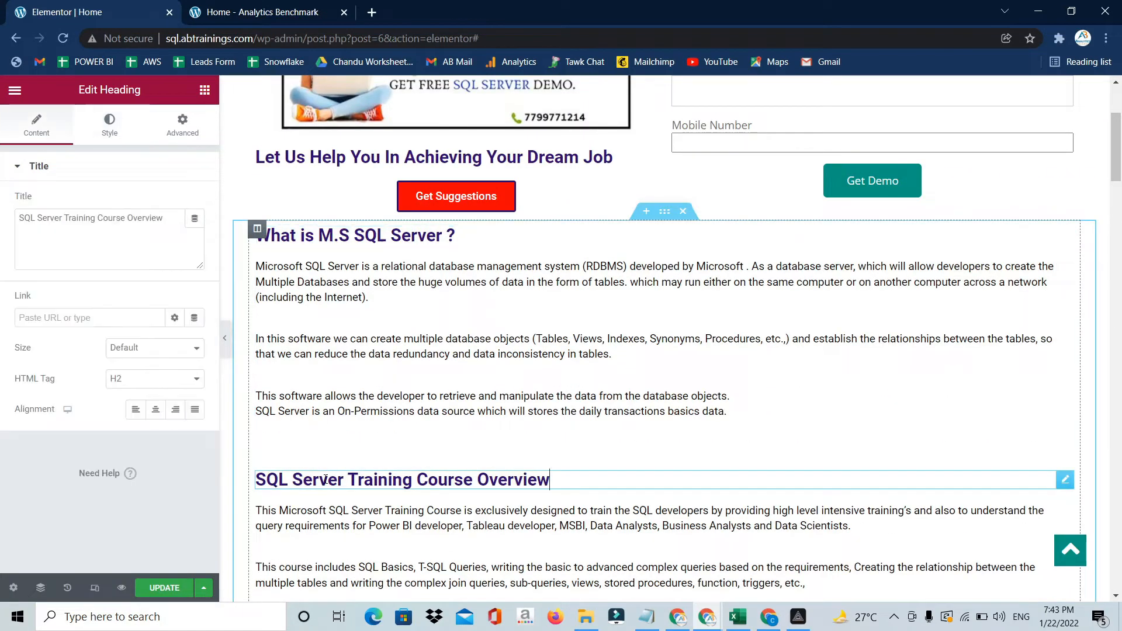
click(107, 129)
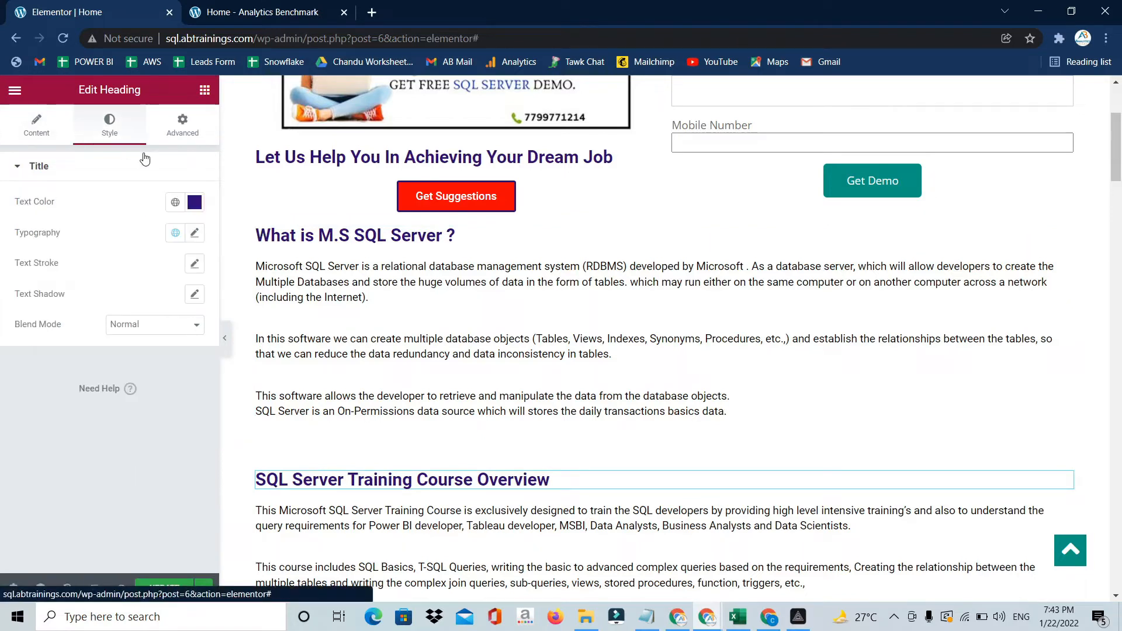
click(193, 202)
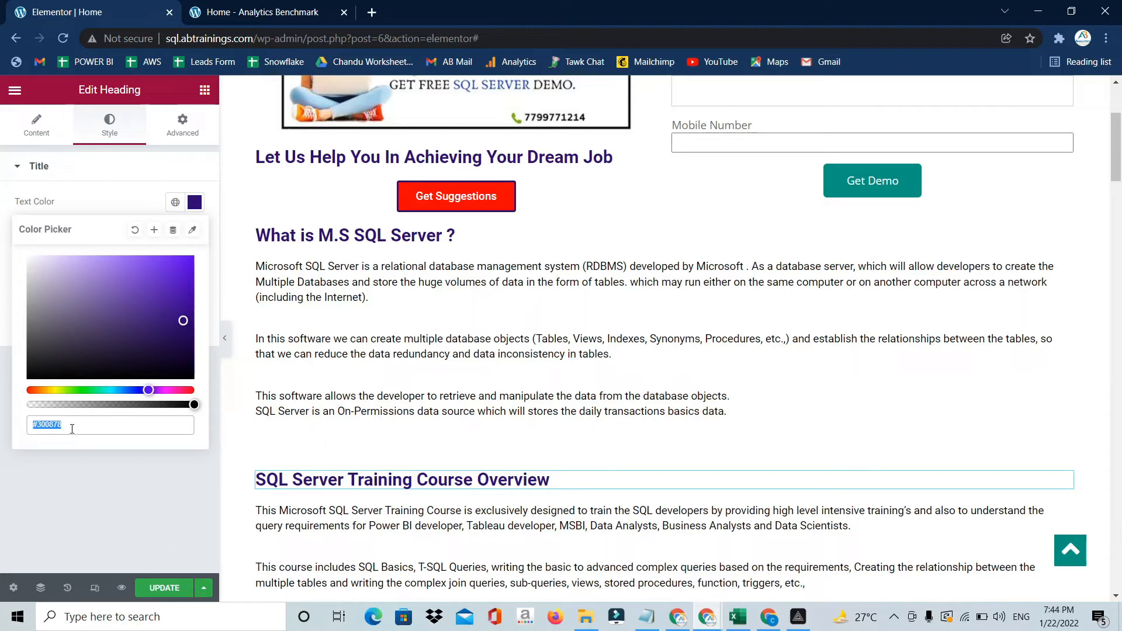
click(167, 487)
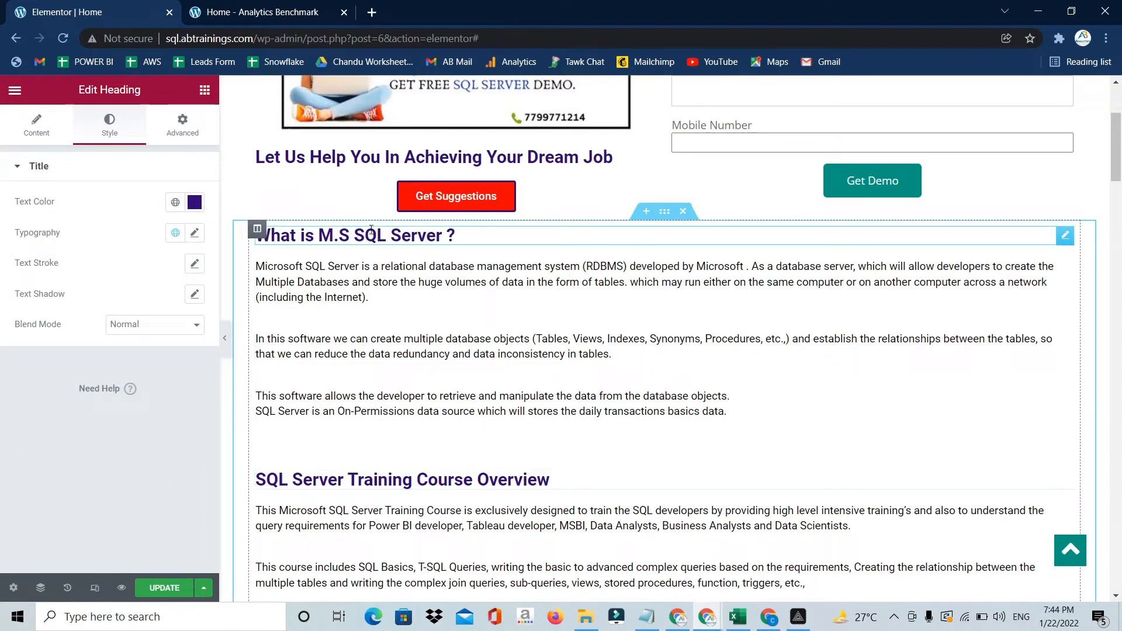
Step: Copy the "What is M.S SQL Server ?" heading widget
right_click(374, 239)
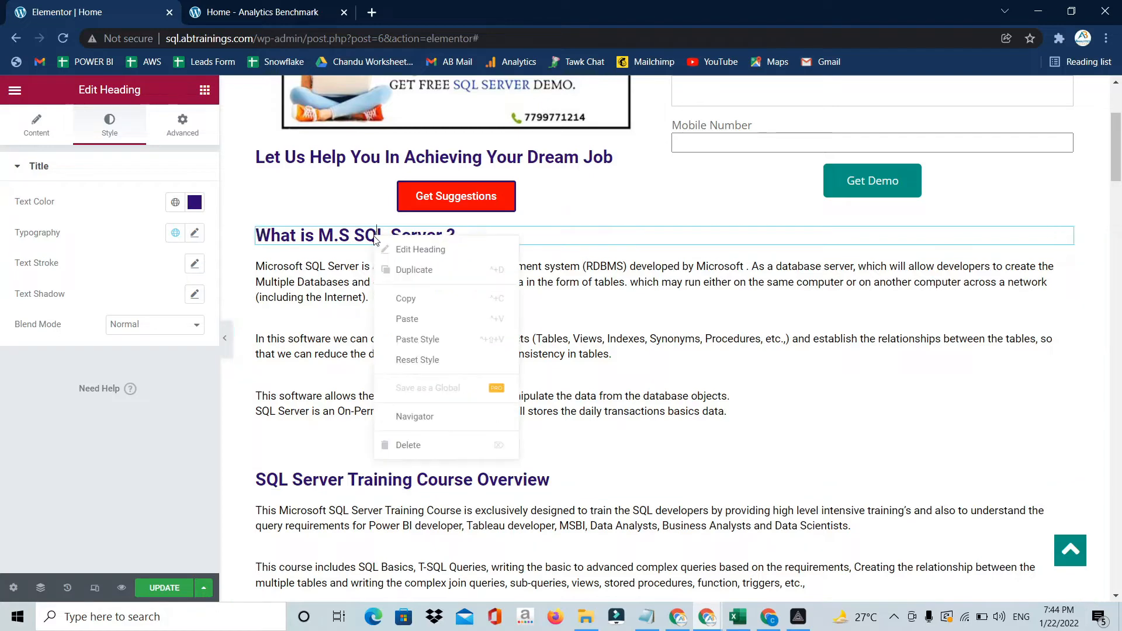
click(422, 309)
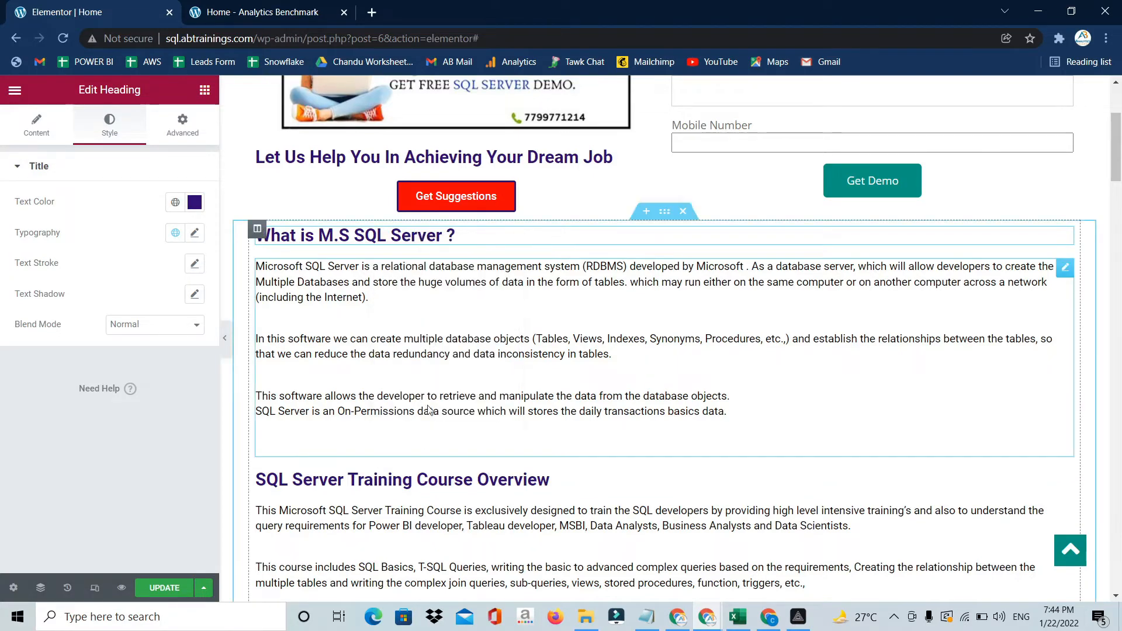
scroll(428, 409, down, 1)
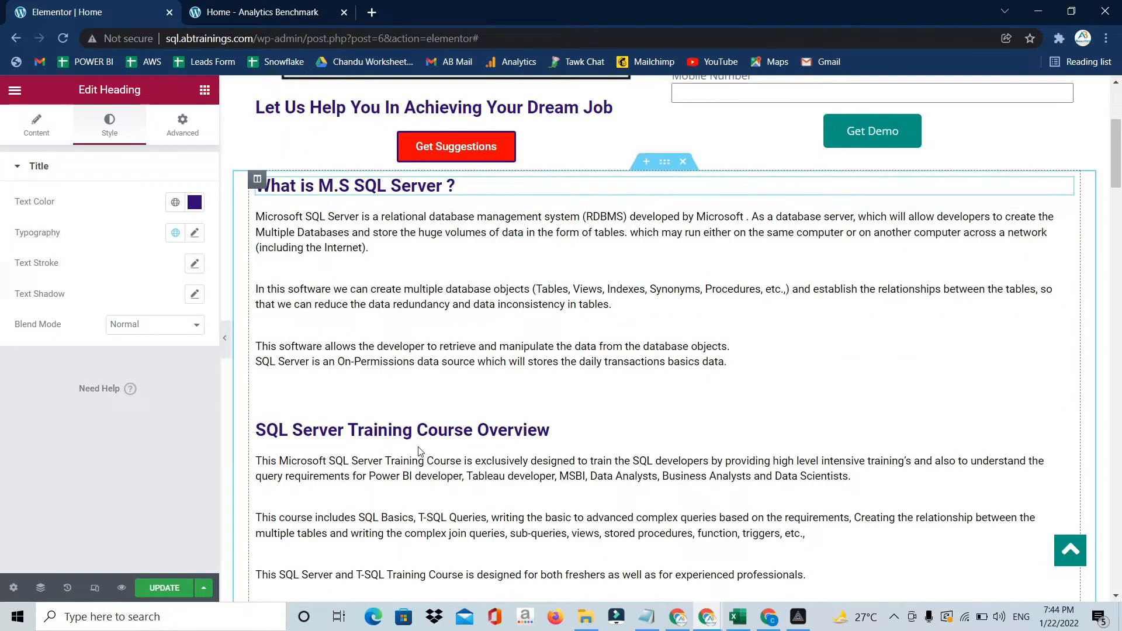
Step: Set the text color of the "What is M.S SQL Server ?" heading to pure red, #FF0000
click(447, 186)
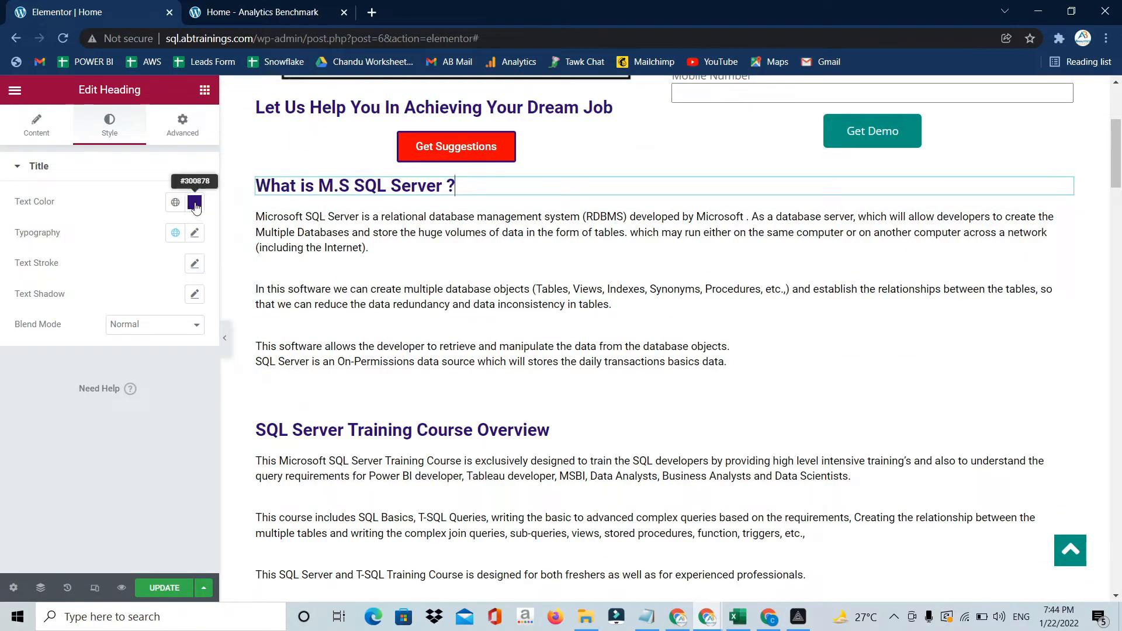
click(195, 202)
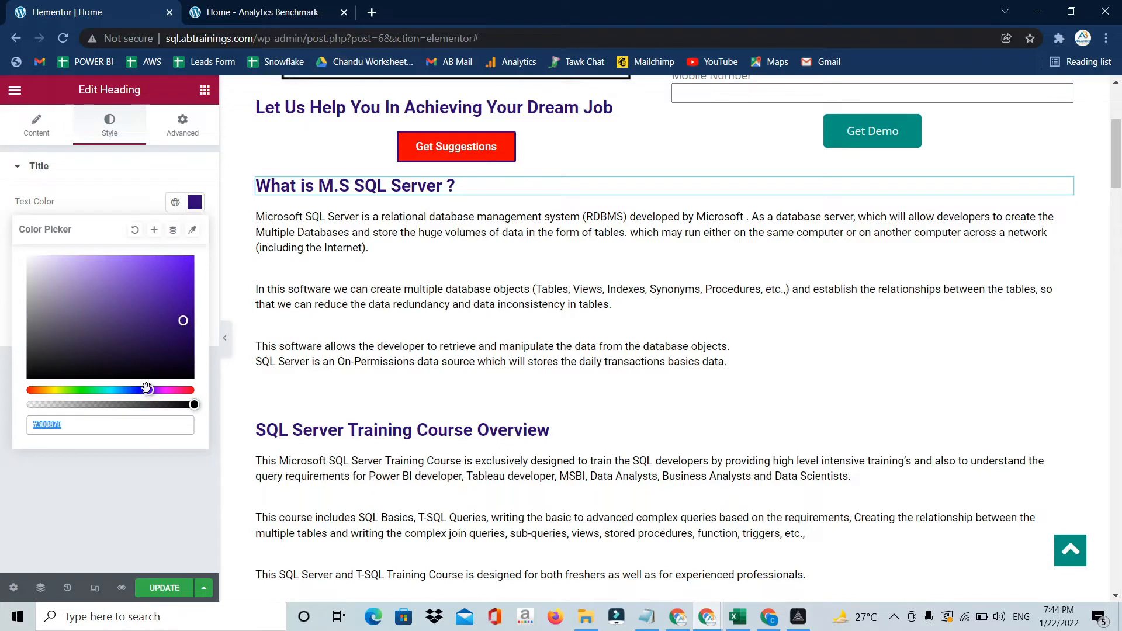
drag(147, 388, 200, 389)
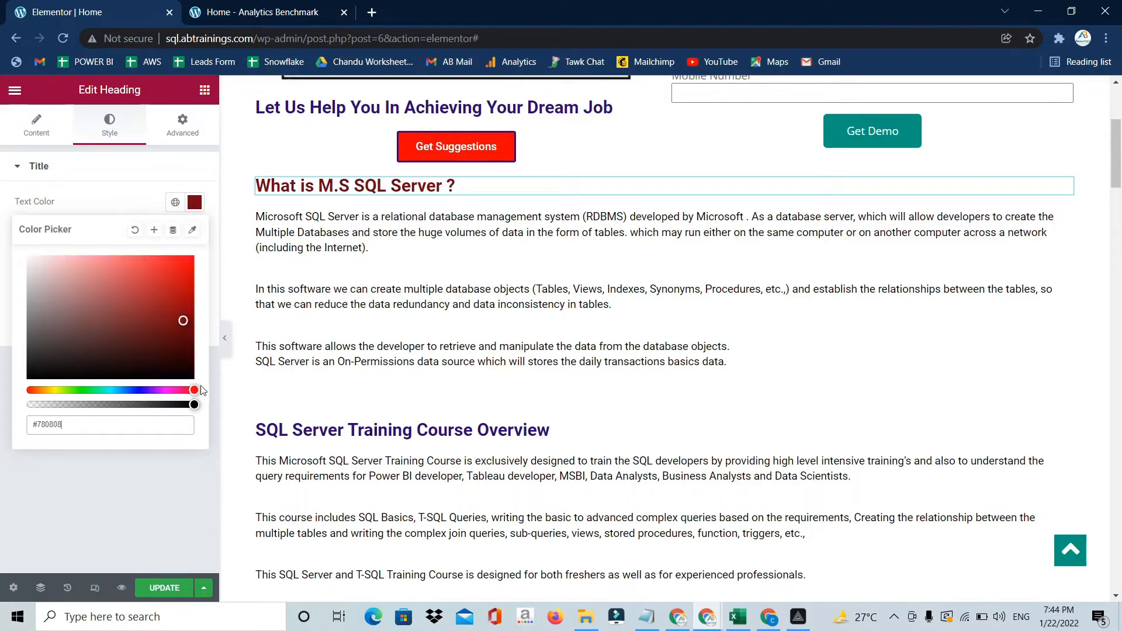
drag(183, 321, 194, 256)
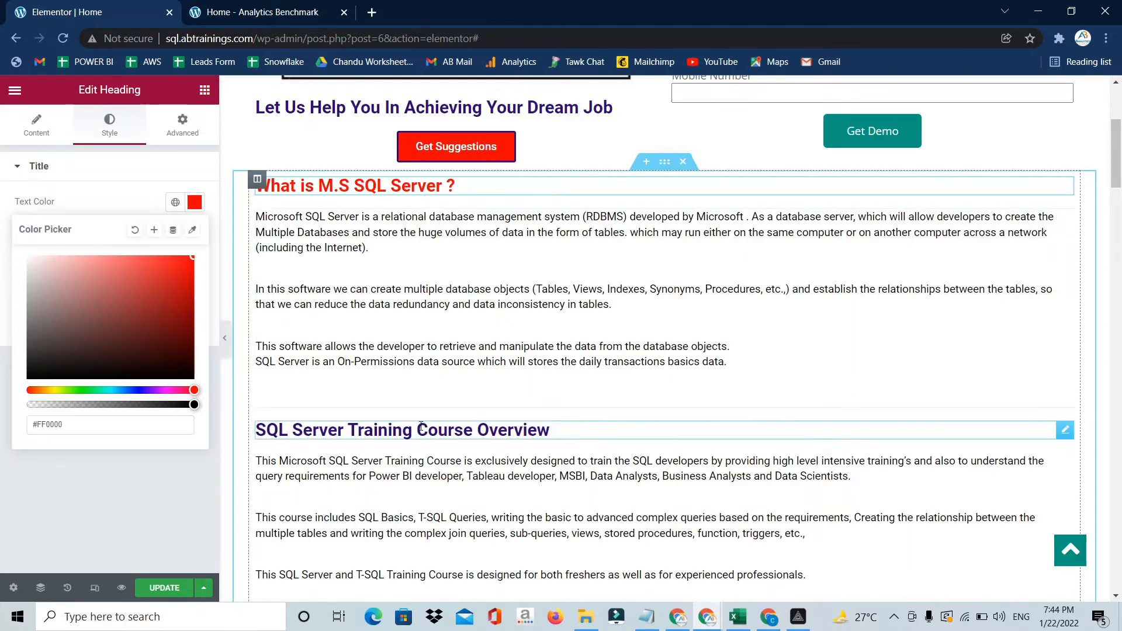
Step: Copy the red "What is M.S SQL Server ?" heading and paste its style onto the "SQL Server Training Course Overview" heading
click(390, 427)
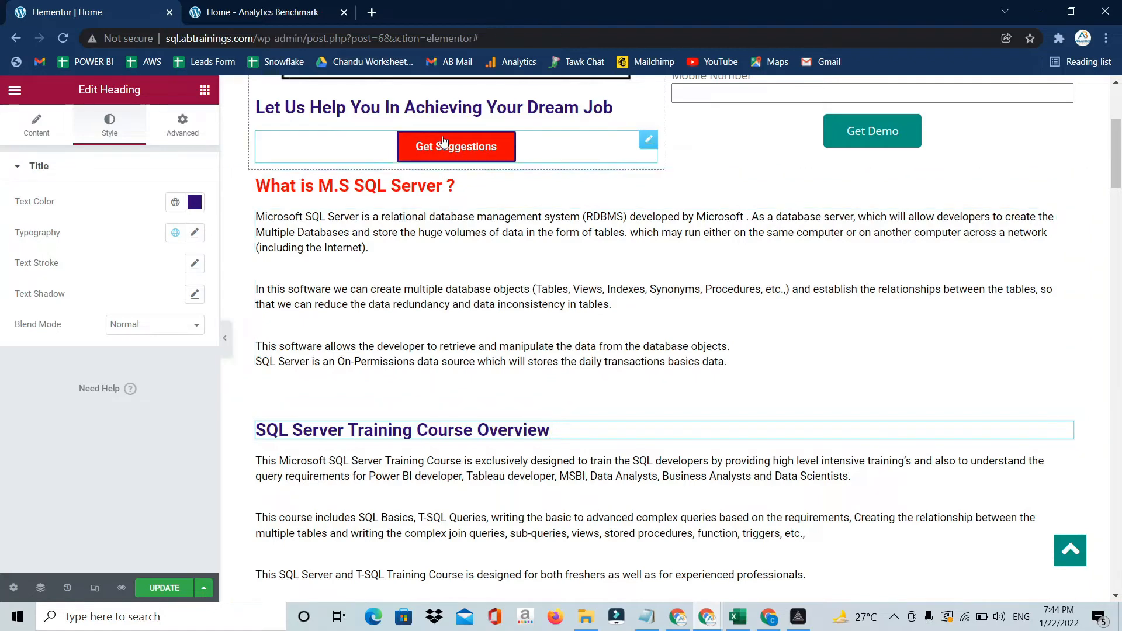
right_click(403, 185)
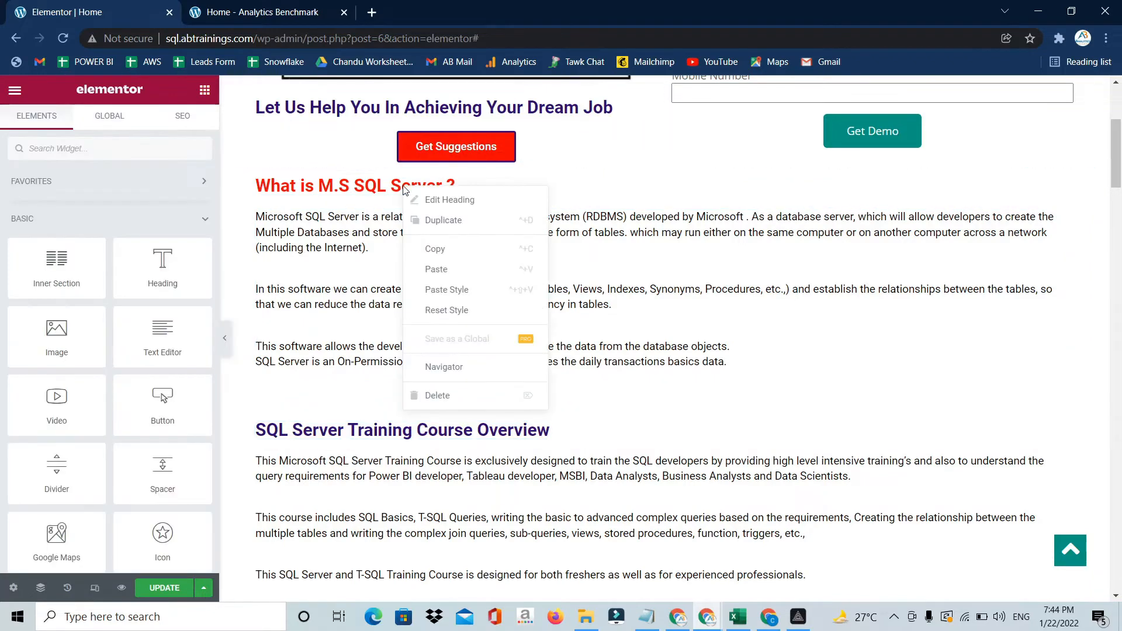
click(438, 246)
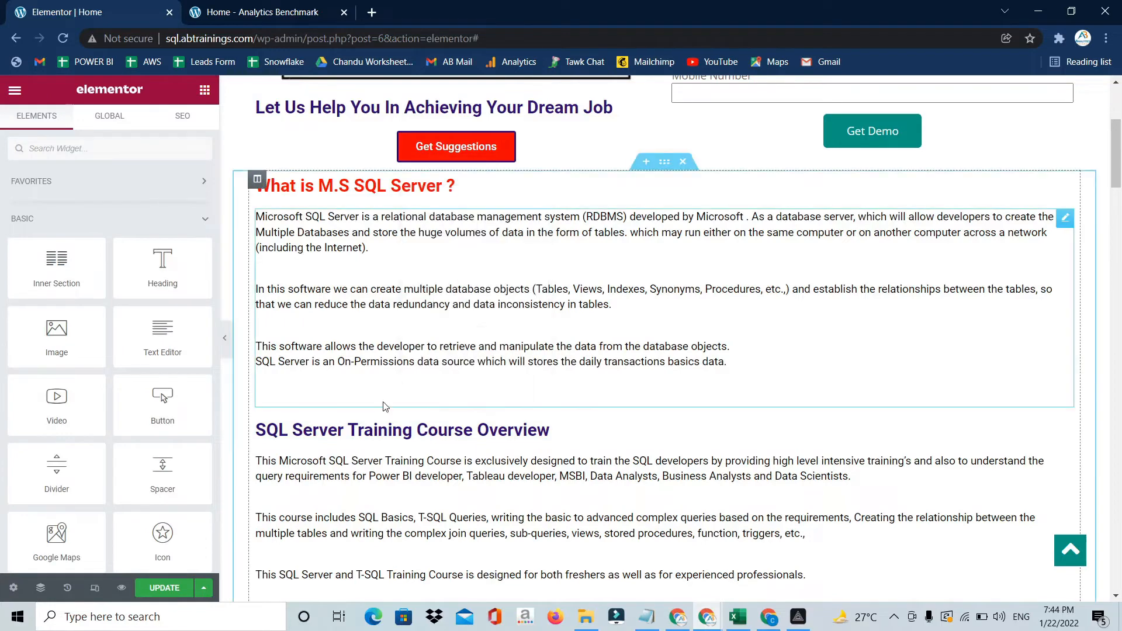
right_click(370, 429)
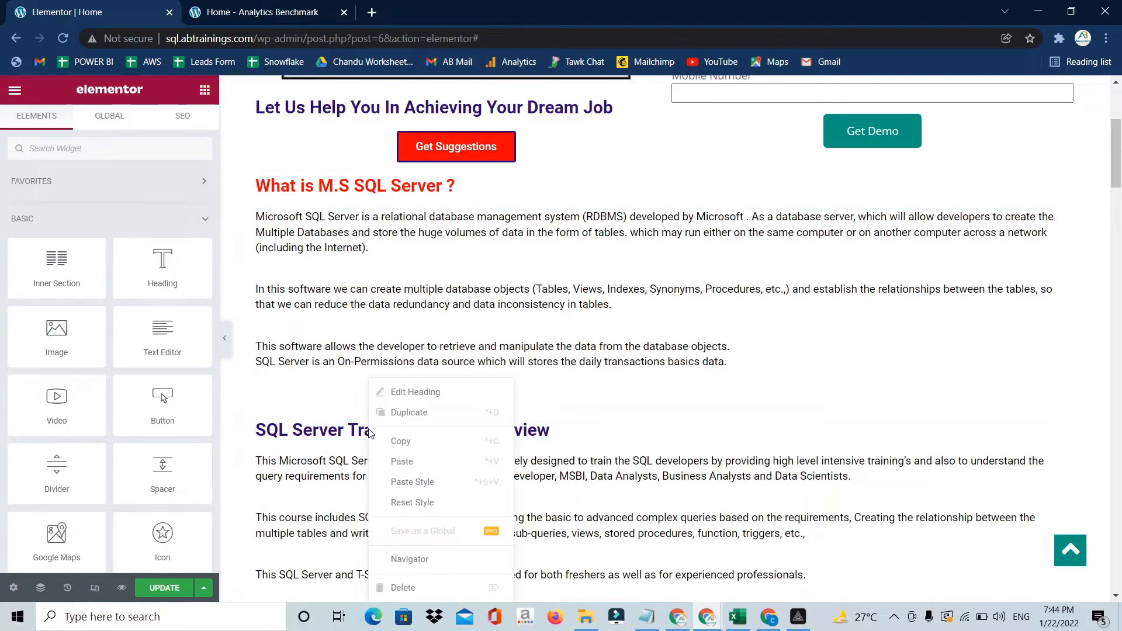
click(409, 483)
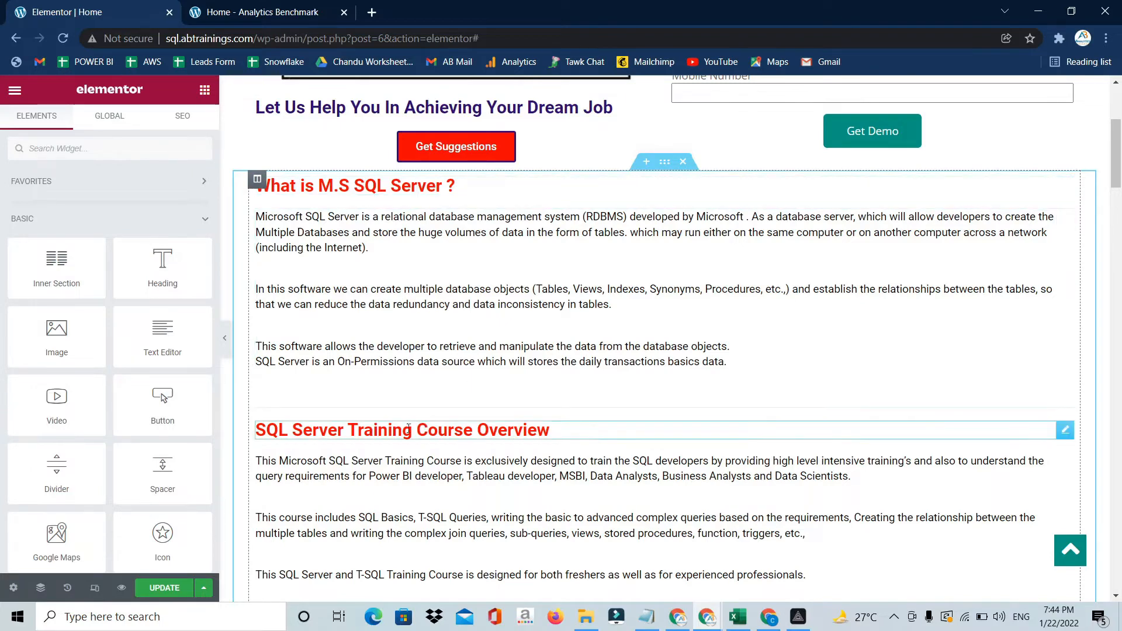
Step: Paste the copied red heading style onto the "What are the advantages of M.S SQL Server?" heading
scroll(422, 439, down, 2)
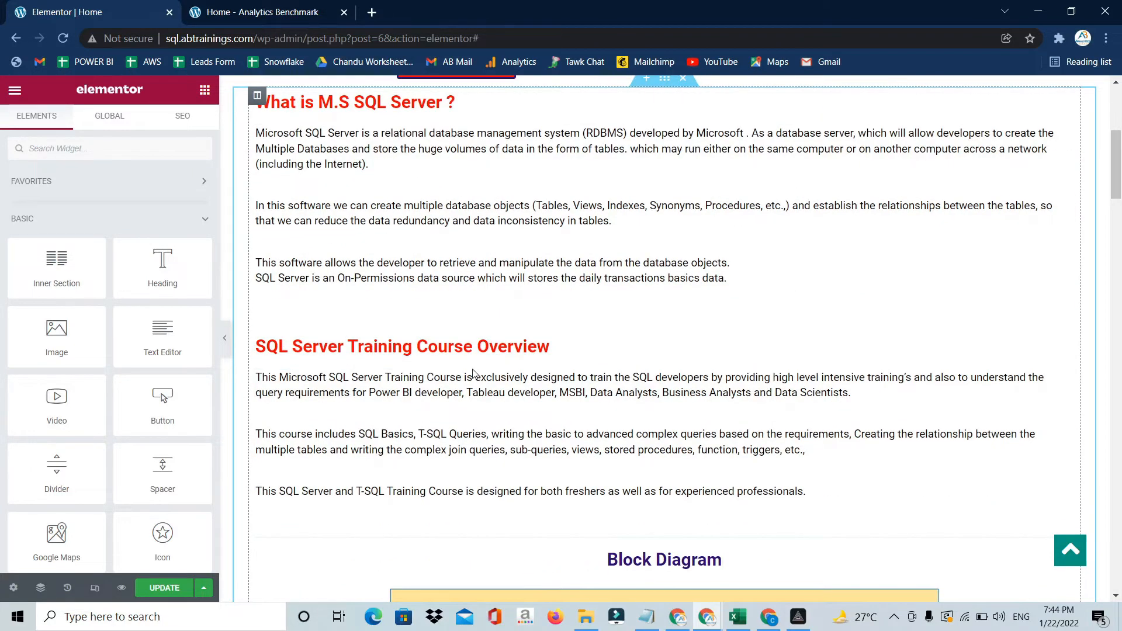
scroll(475, 374, down, 8)
scroll(475, 374, down, 1)
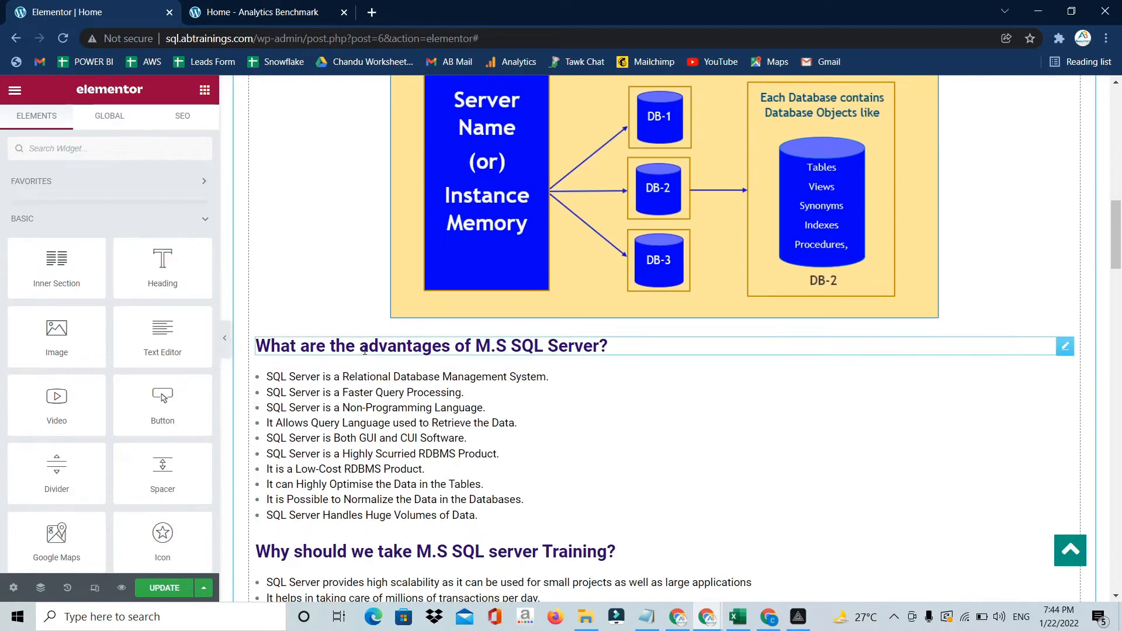
right_click(365, 350)
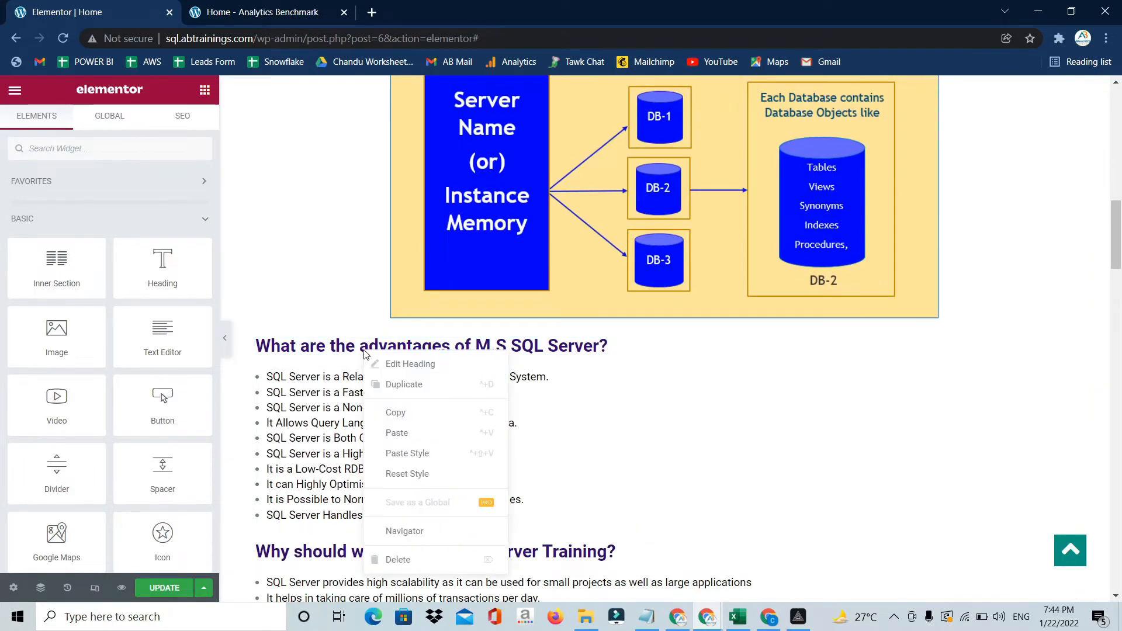
click(409, 455)
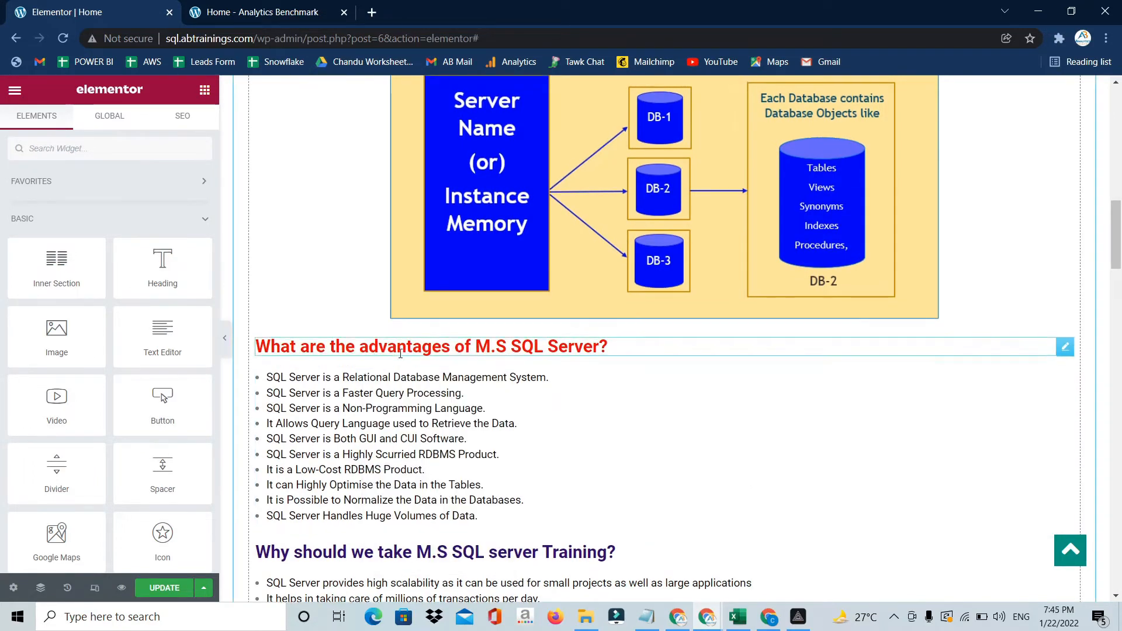
Step: Open the first Course Curriculum toggle widget for editing and collapse its "Introduction to Data and Database systems" item
scroll(401, 353, up, 15)
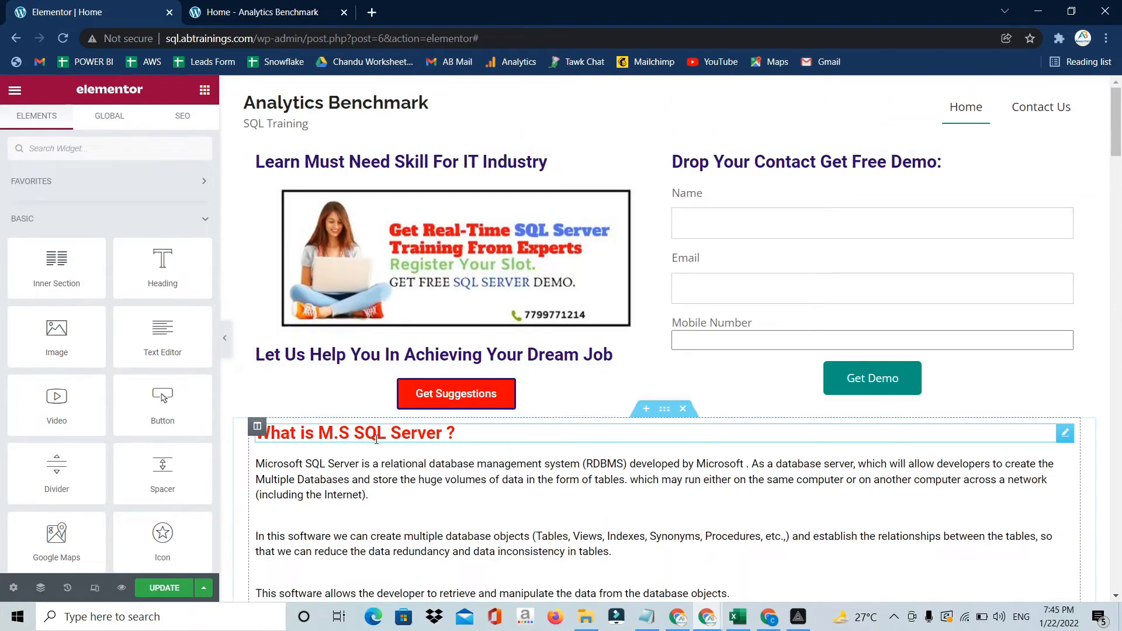
scroll(378, 455, down, 20)
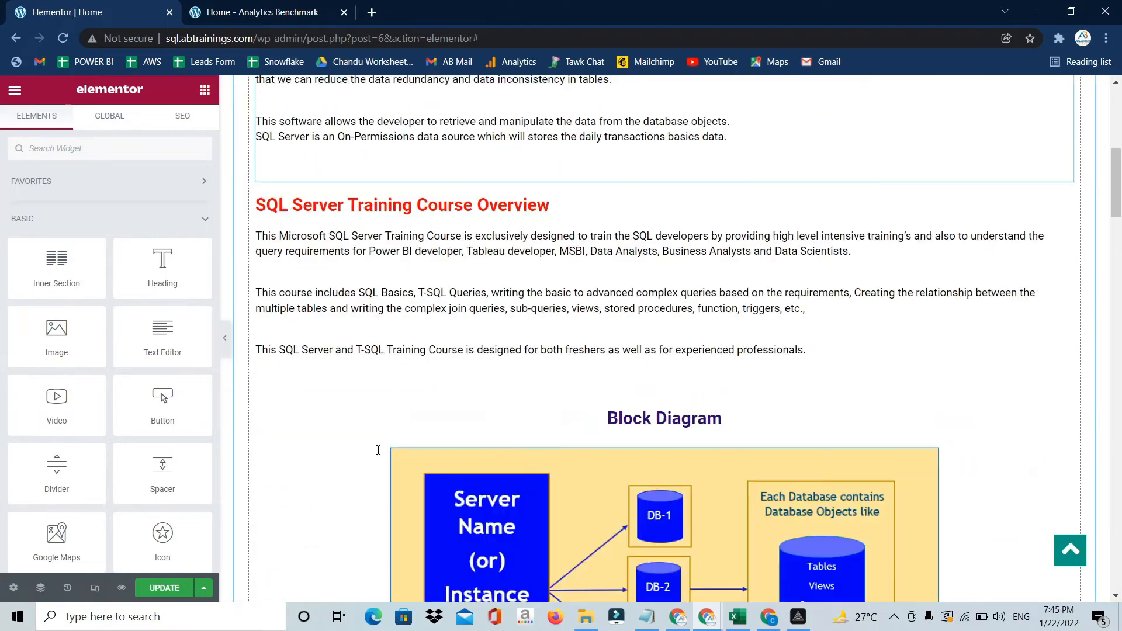
scroll(379, 455, up, 6)
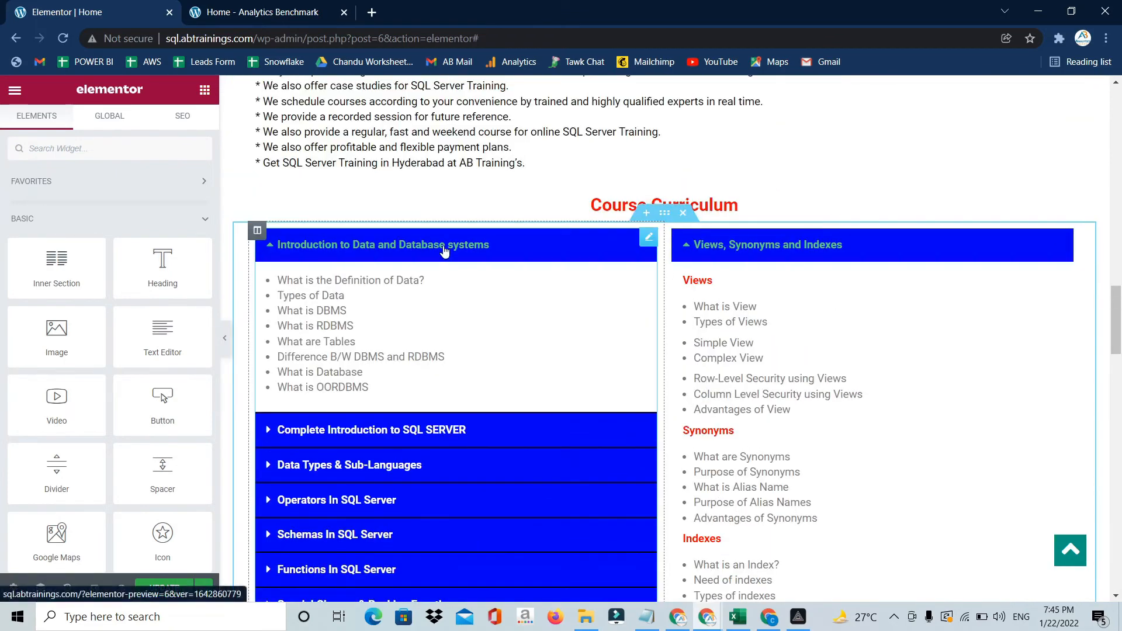
click(444, 250)
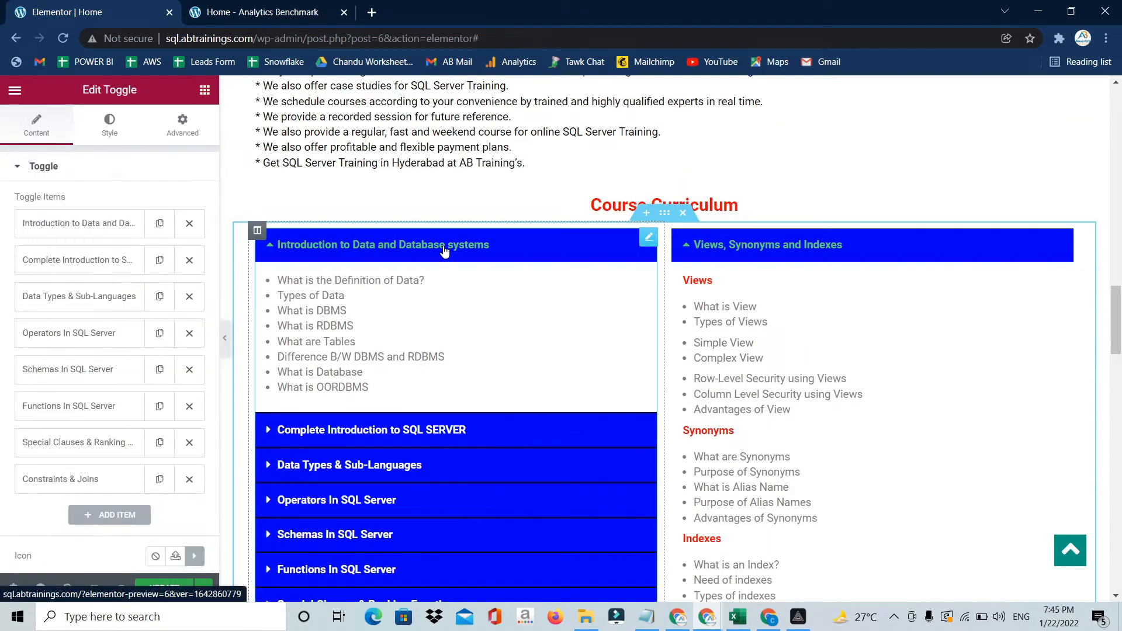
click(401, 249)
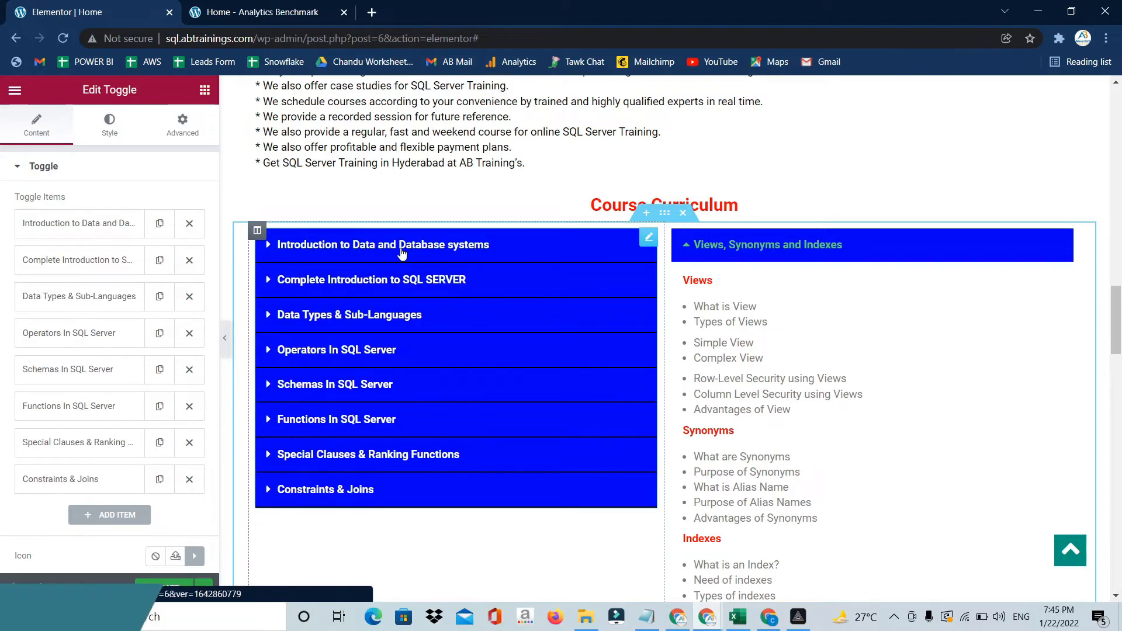
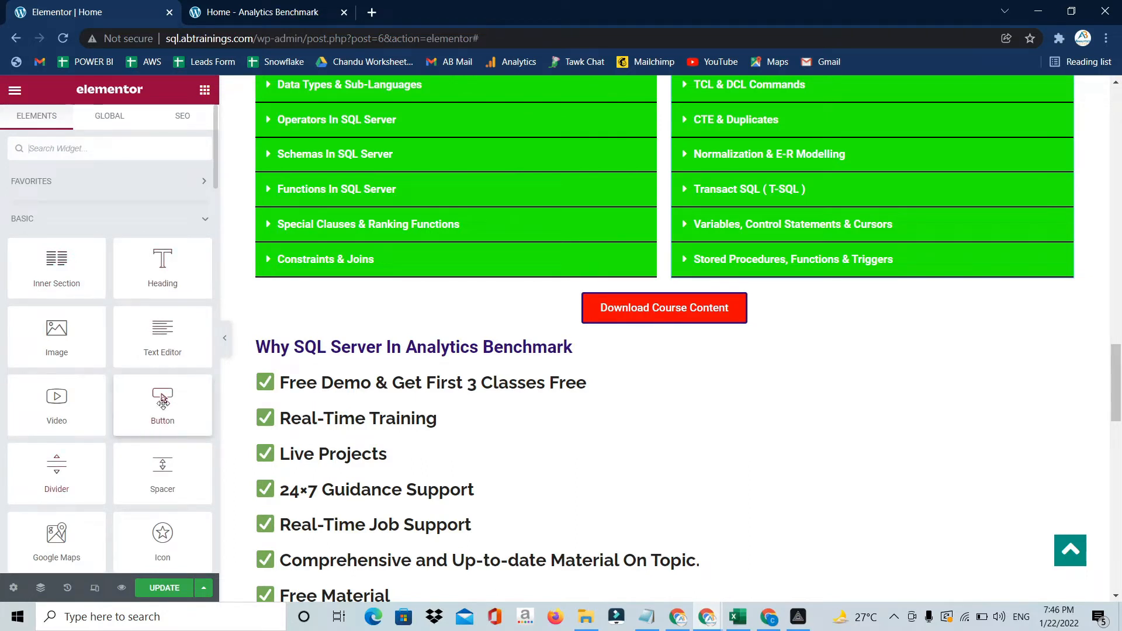
Step: Add a Button widget directly below the "Download Course Content" button and align it to the center
scroll(445, 393, down, 1)
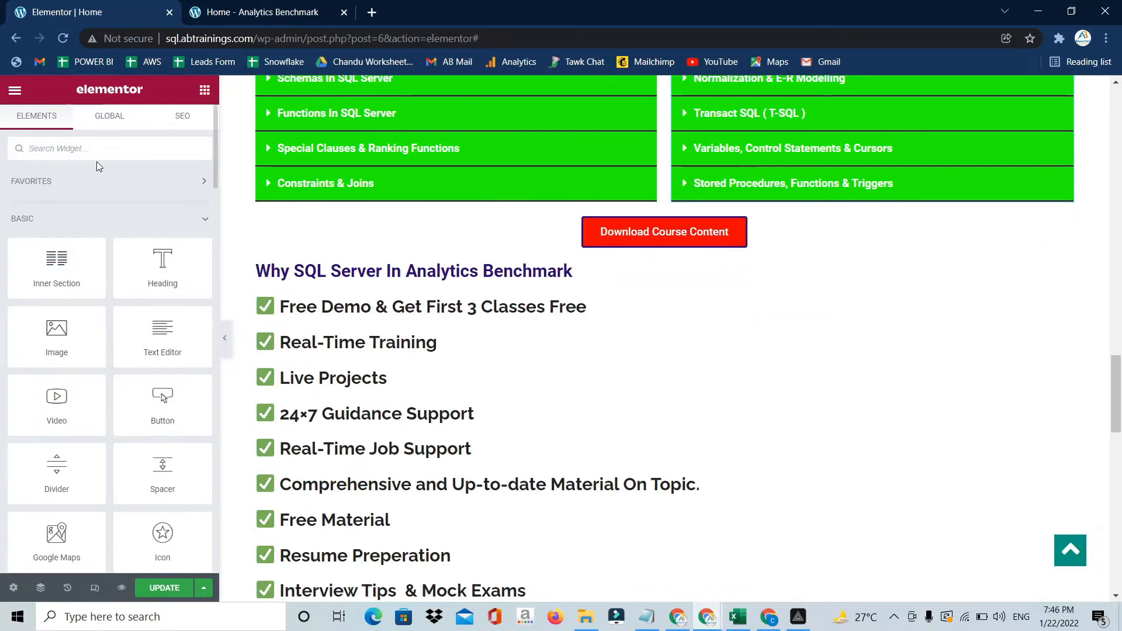
text(butt)
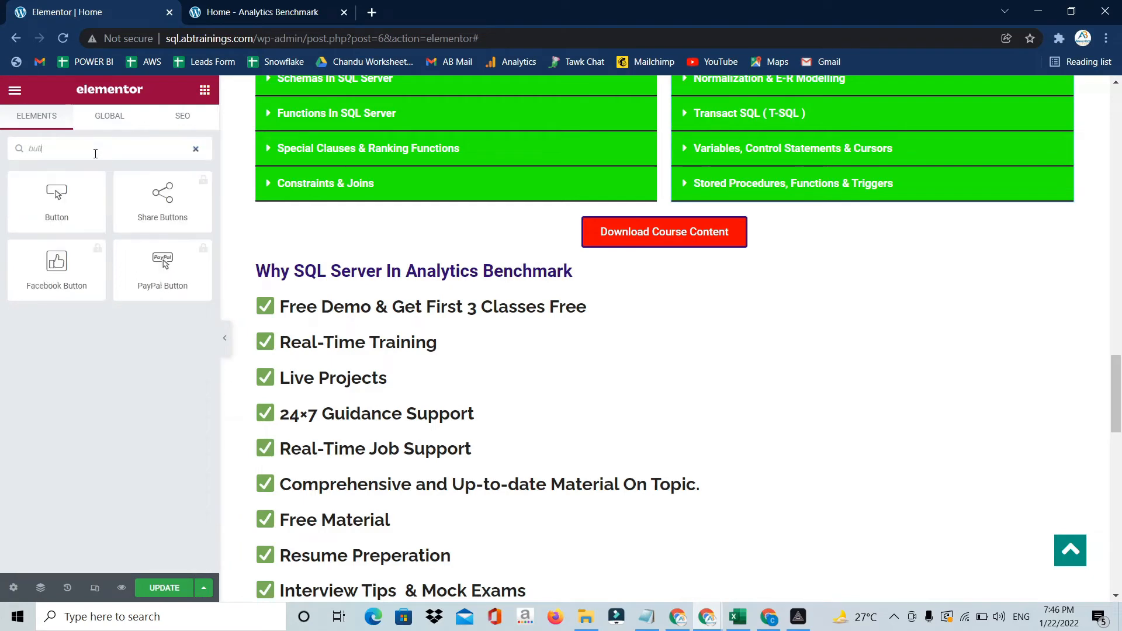
drag(370, 265, 715, 236)
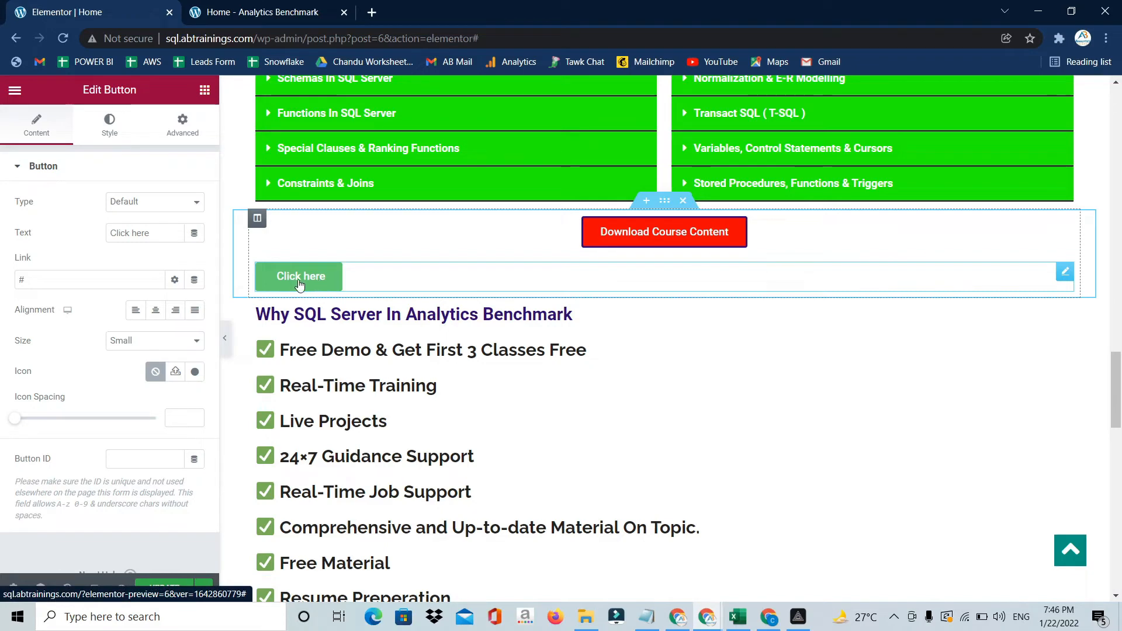
click(157, 316)
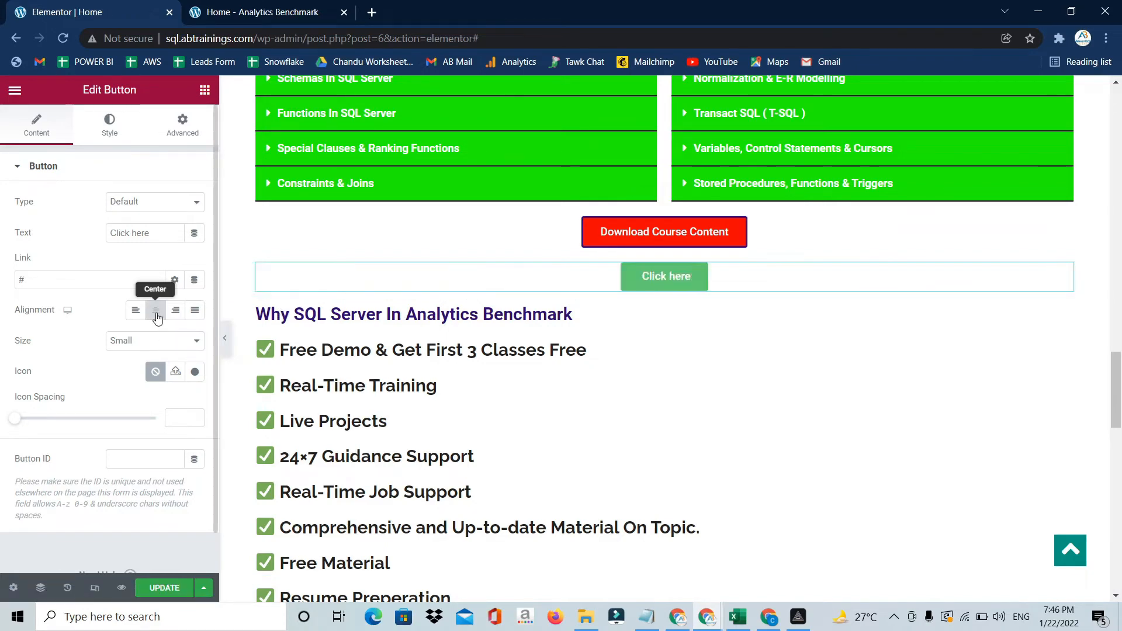
Step: Set the new button's text to "Subscribe"
triple_click(156, 234)
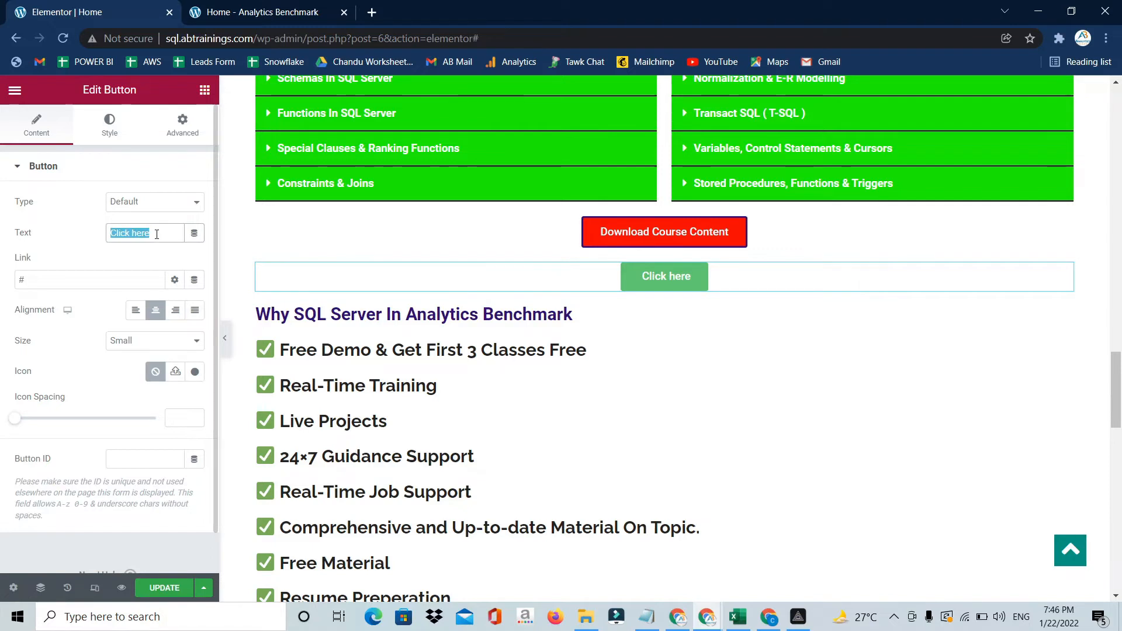
text(Ge)
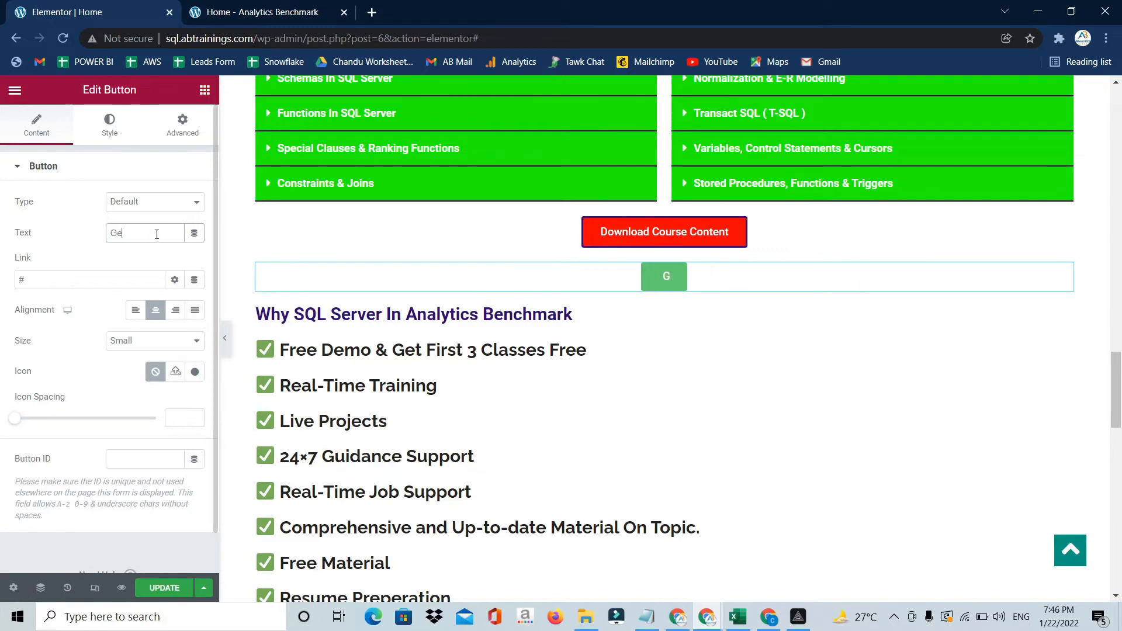
text(t Demoi)
triple_click(156, 234)
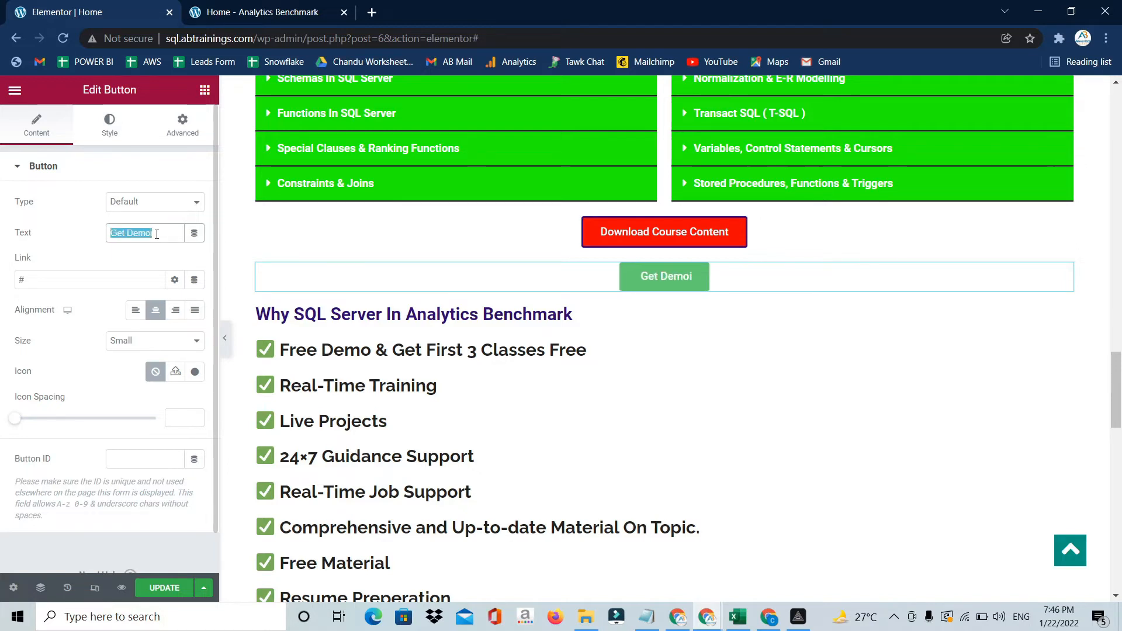
text(Subscribe)
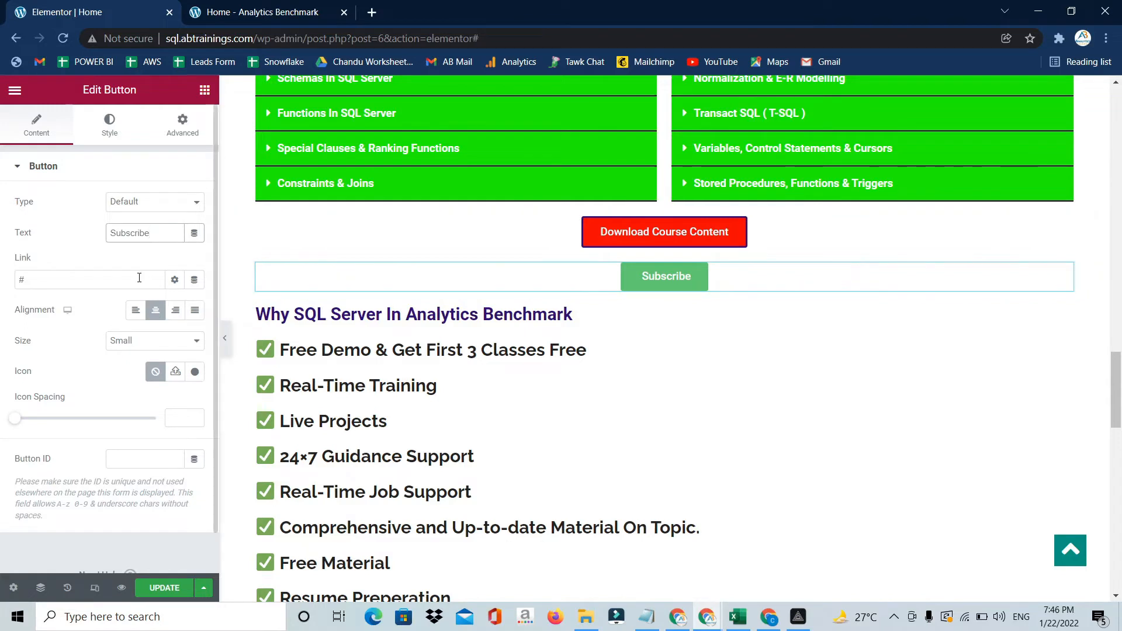
click(78, 281)
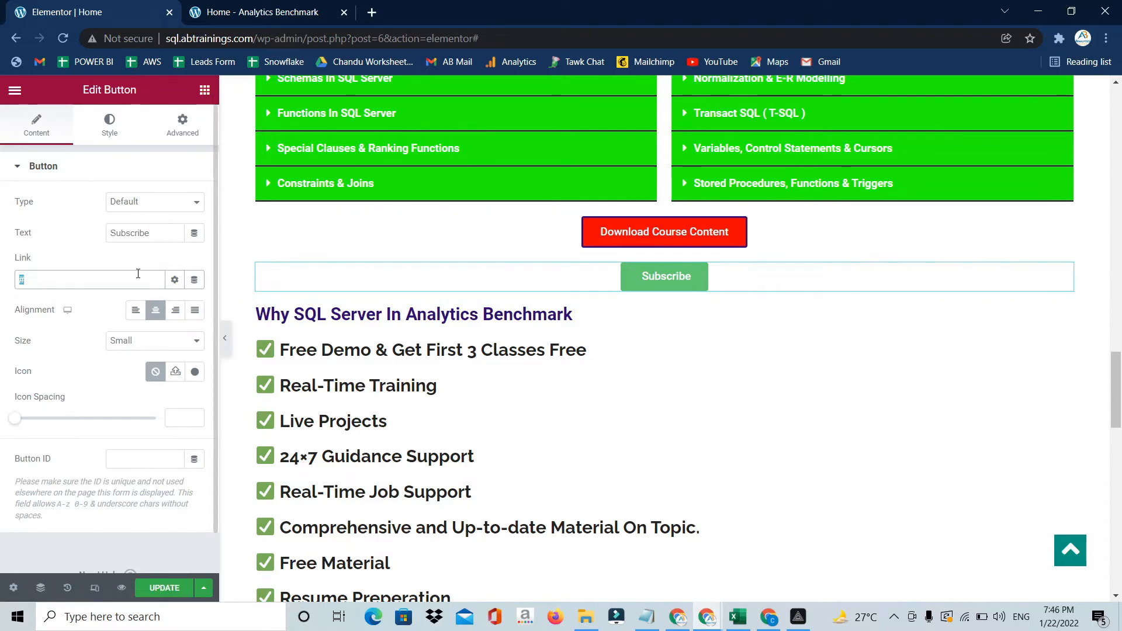
Step: Set the Subscribe button's normal background color to red, #EF0511
click(110, 122)
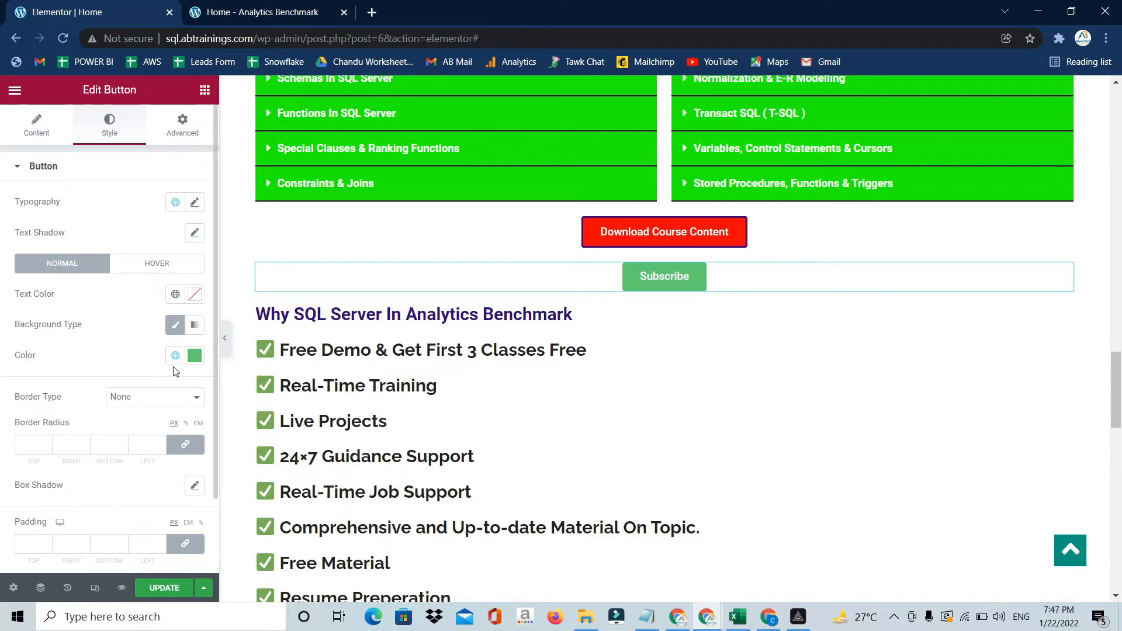
click(195, 356)
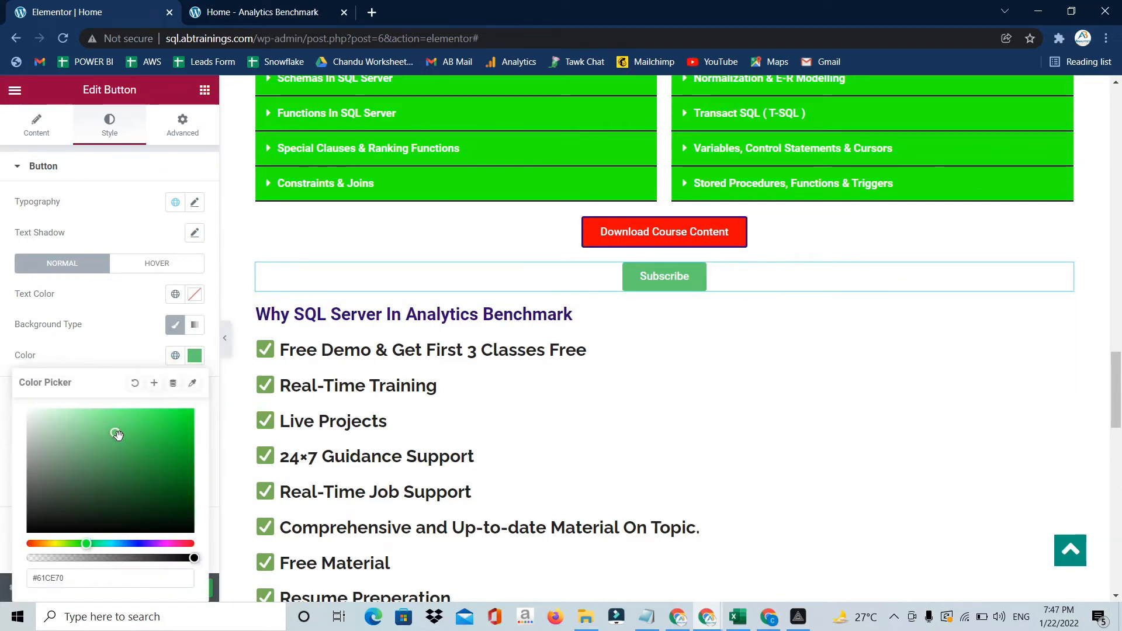
drag(117, 435, 190, 416)
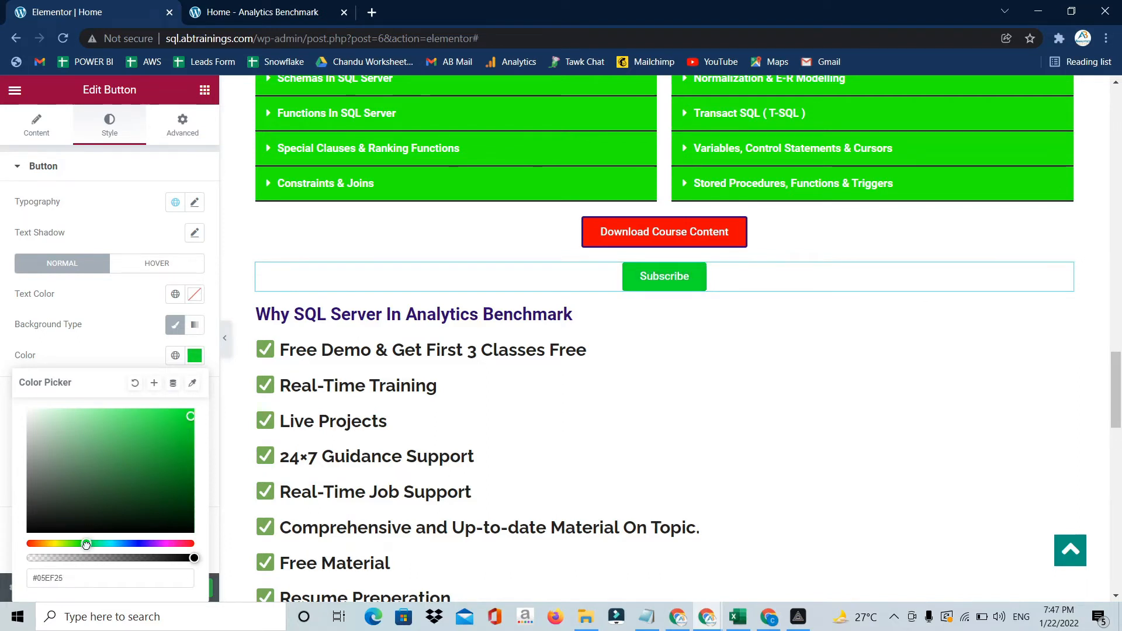
drag(86, 544, 192, 543)
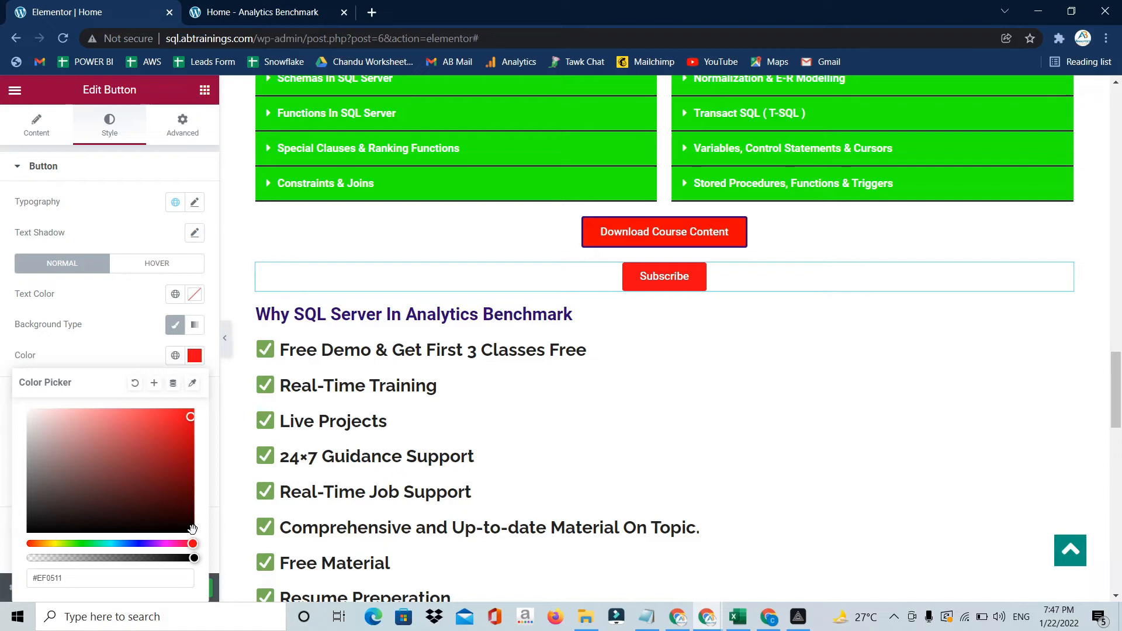
click(115, 362)
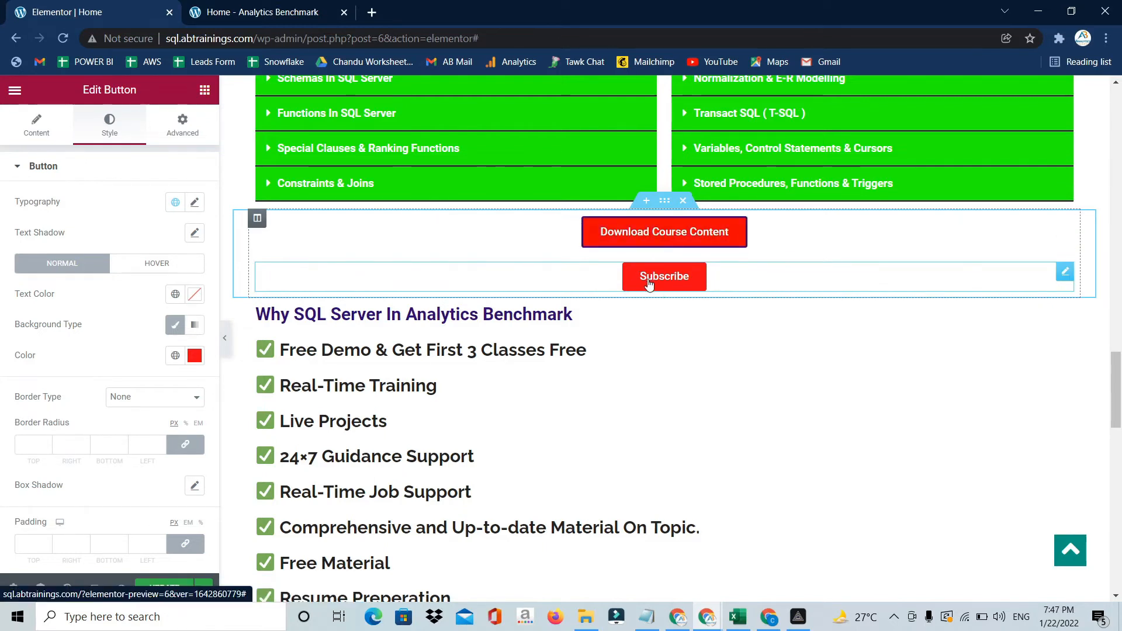
Step: Switch to the Subscribe button's hover-state styling and deselect its classic background type
click(140, 268)
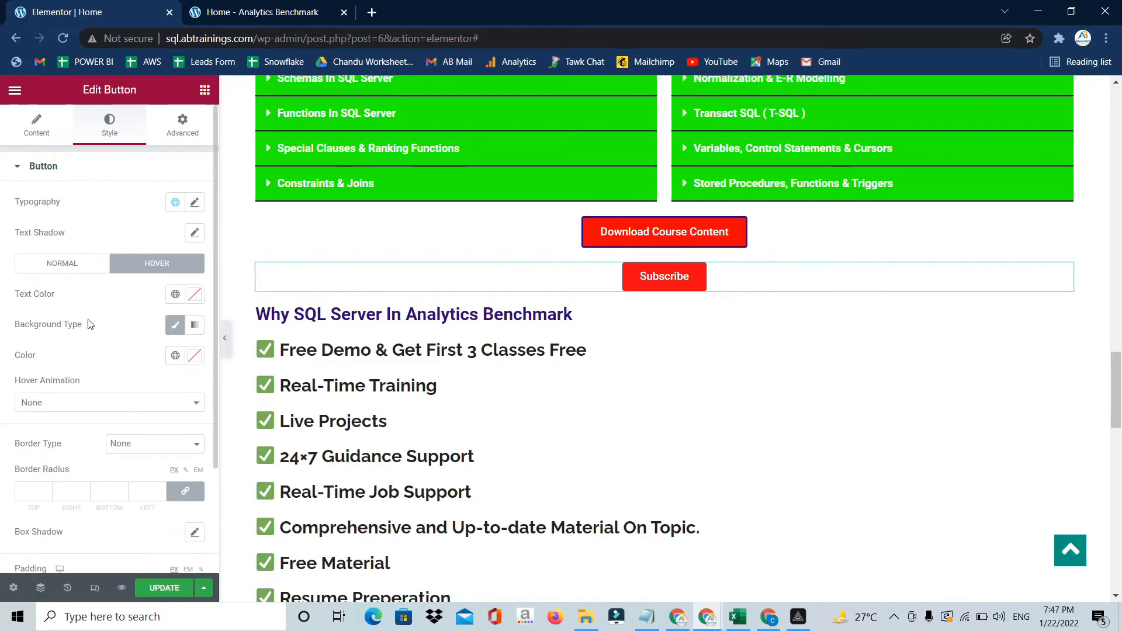
click(177, 326)
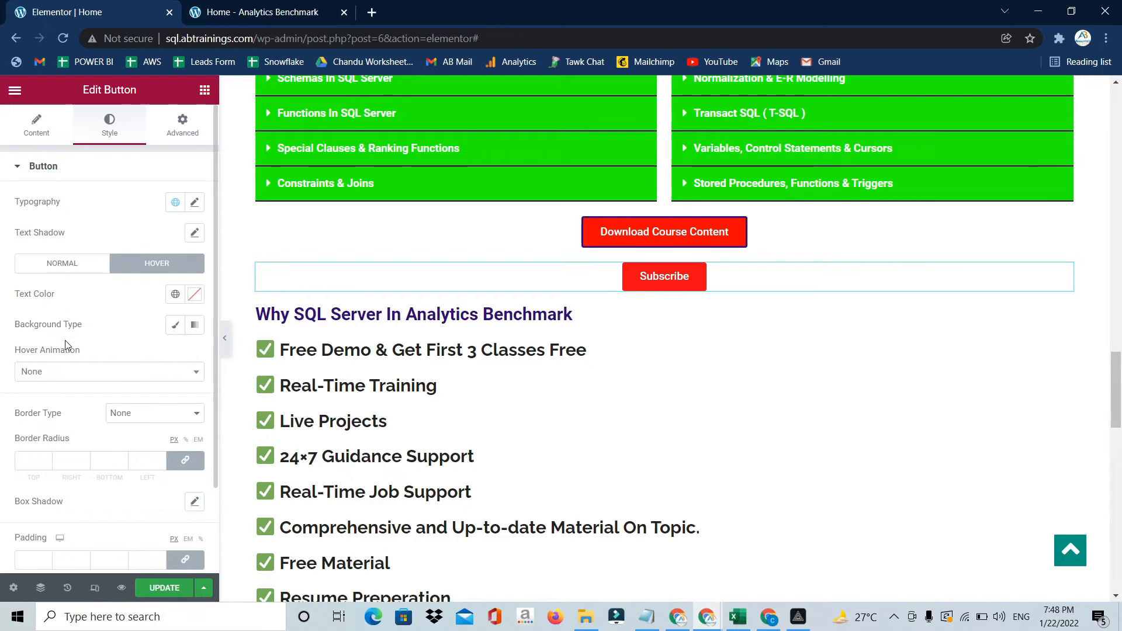
click(74, 373)
click(74, 373)
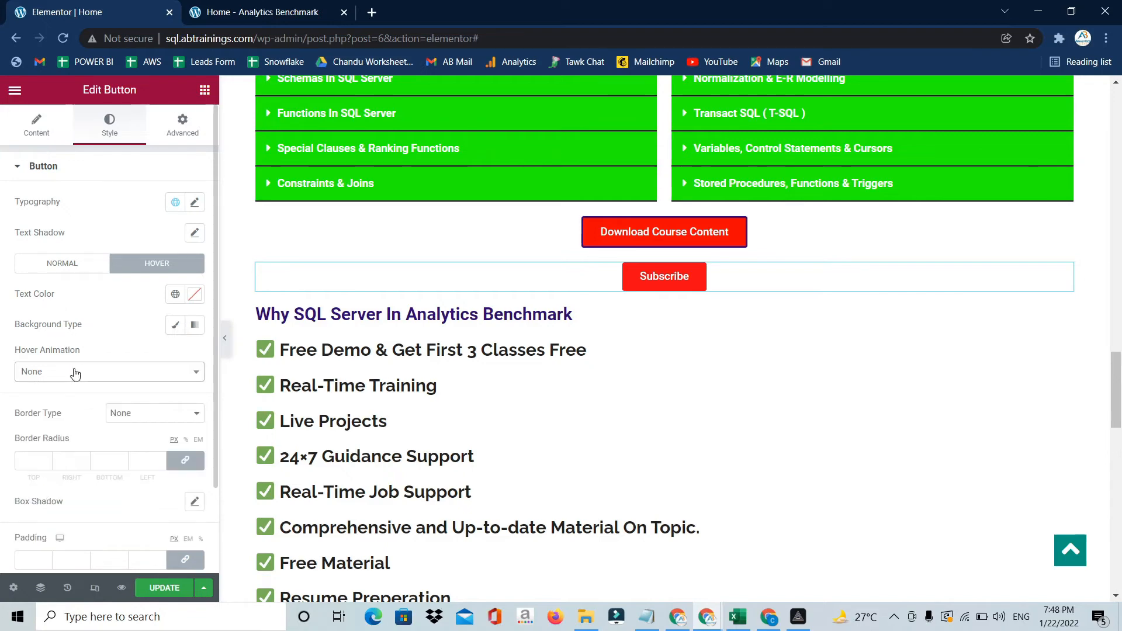
Step: Give the Subscribe button a solid border in near-black, #010102
scroll(106, 403, down, 1)
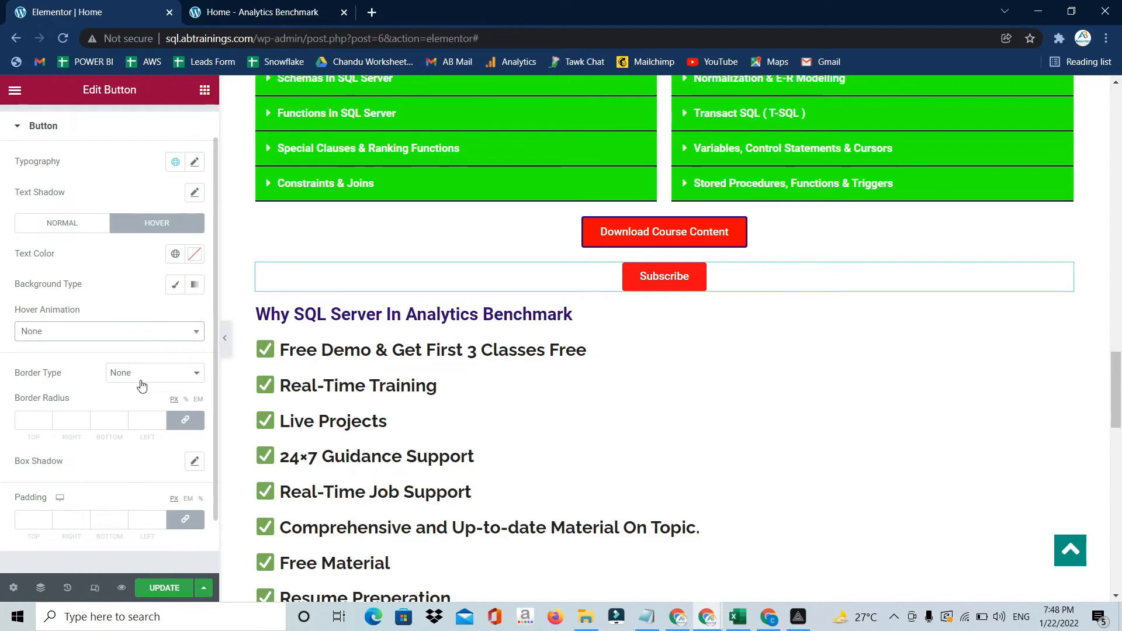
click(143, 377)
click(127, 398)
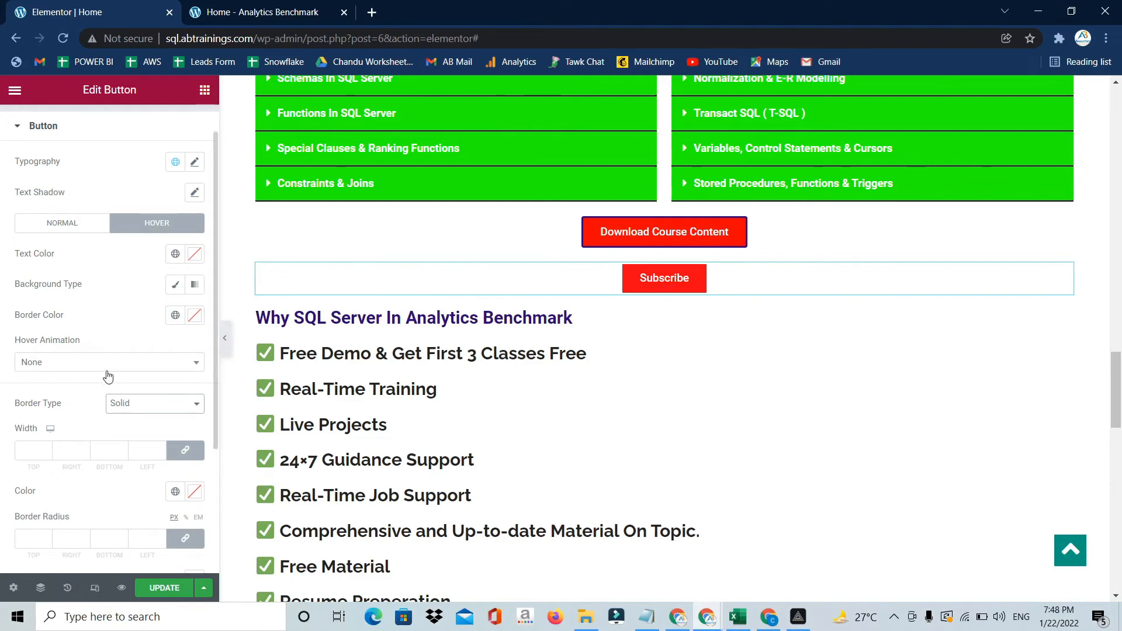
scroll(108, 375, down, 2)
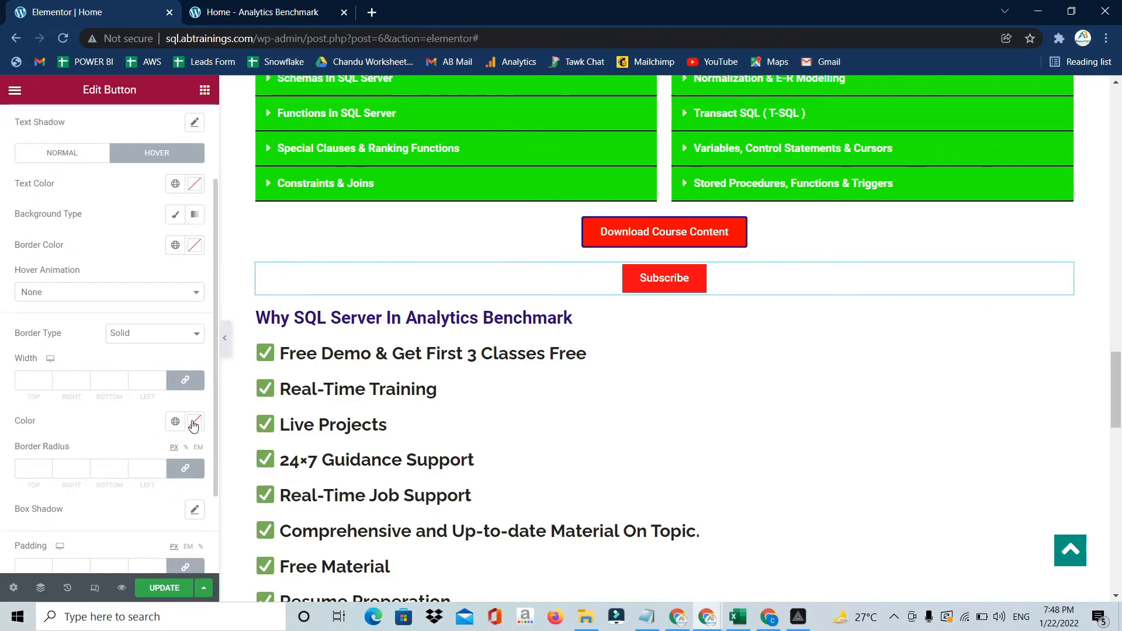
click(194, 421)
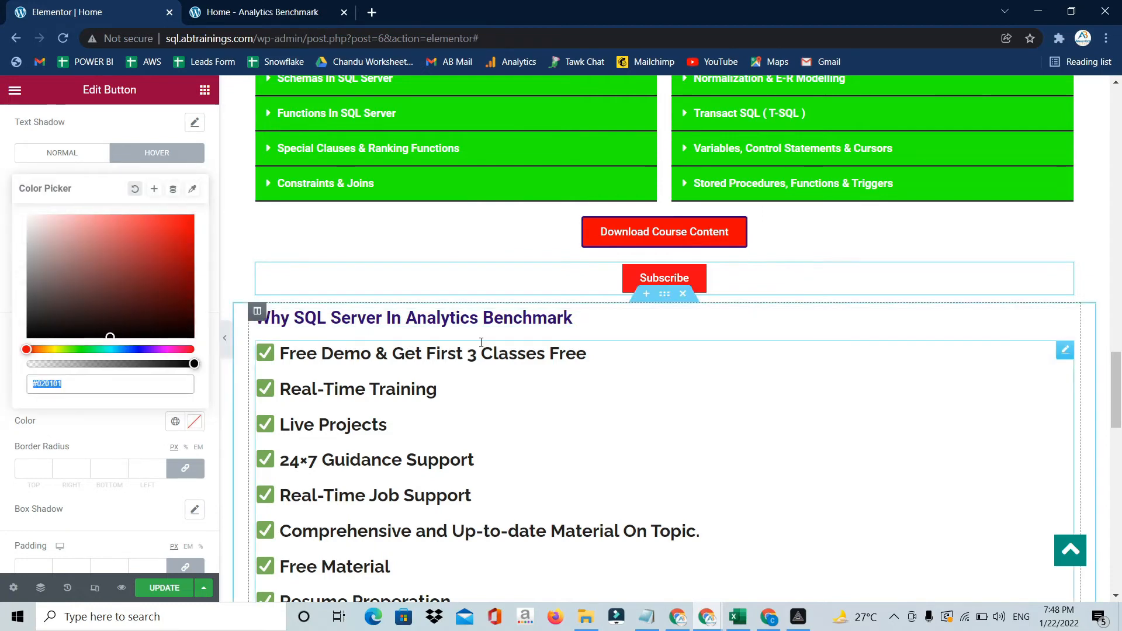
drag(27, 348, 132, 345)
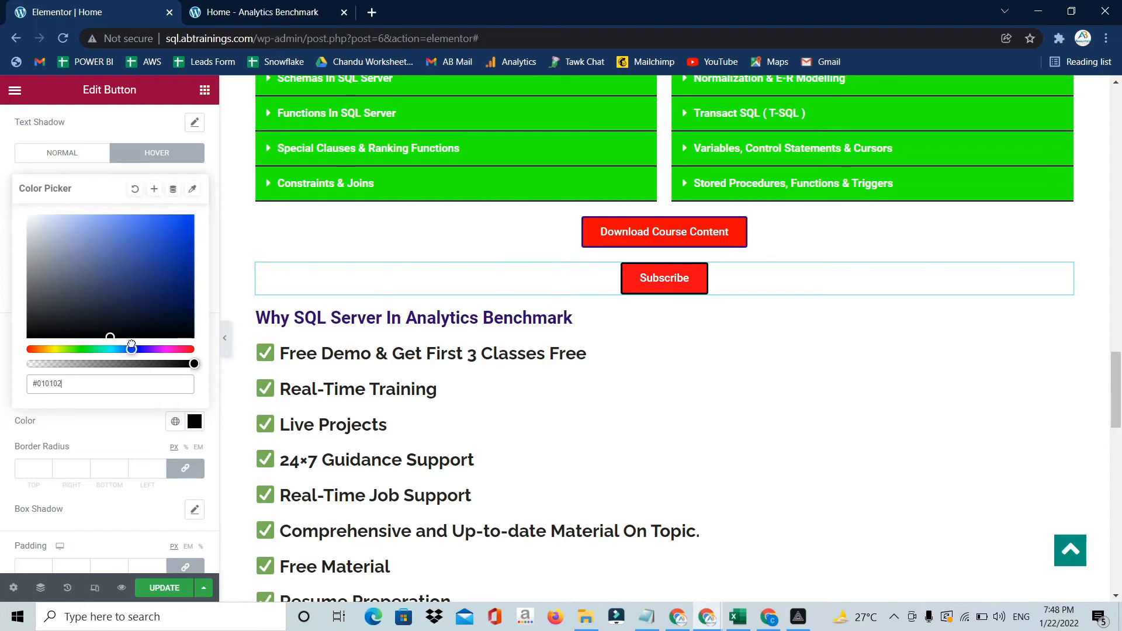
click(132, 406)
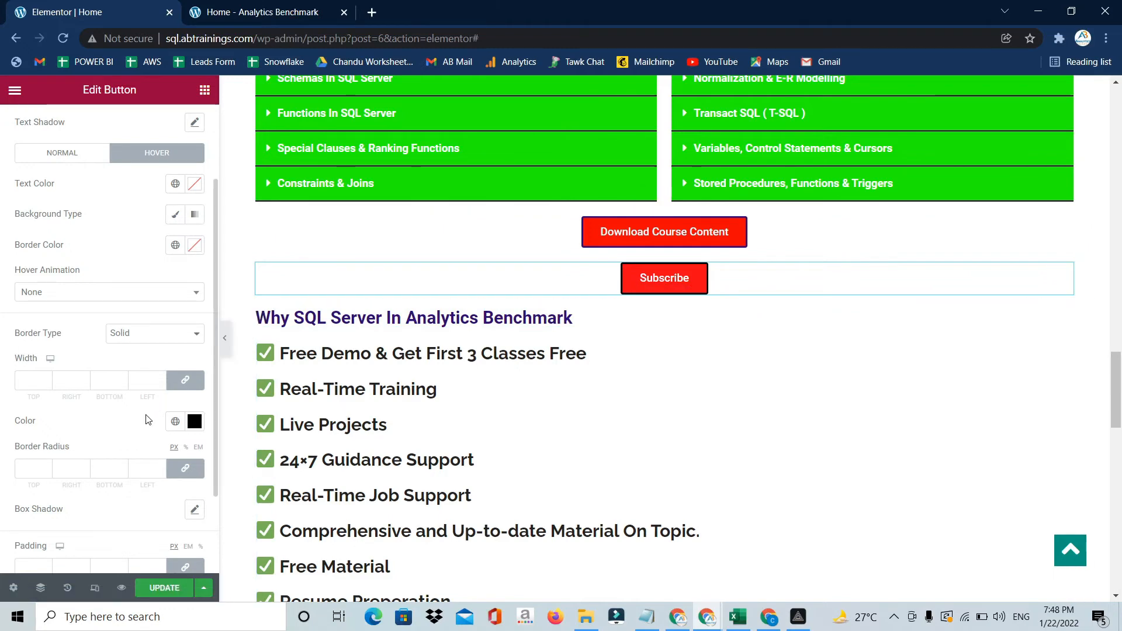
Step: Set the Subscribe button's hover text color to bright green, #00FF31
scroll(146, 420, down, 2)
scroll(146, 419, up, 4)
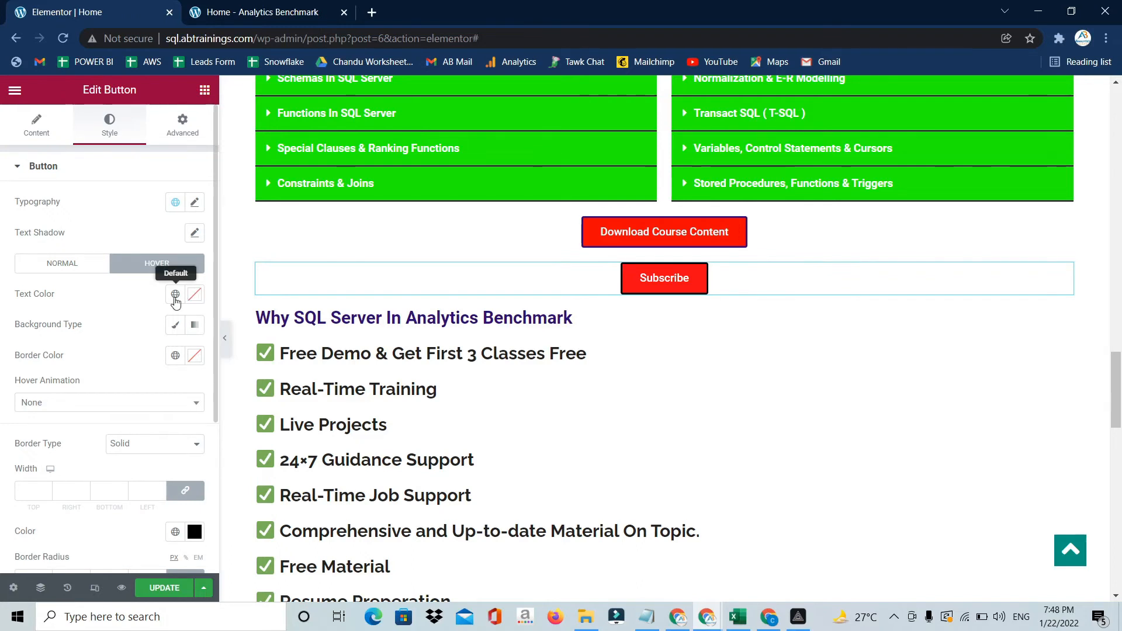
click(195, 295)
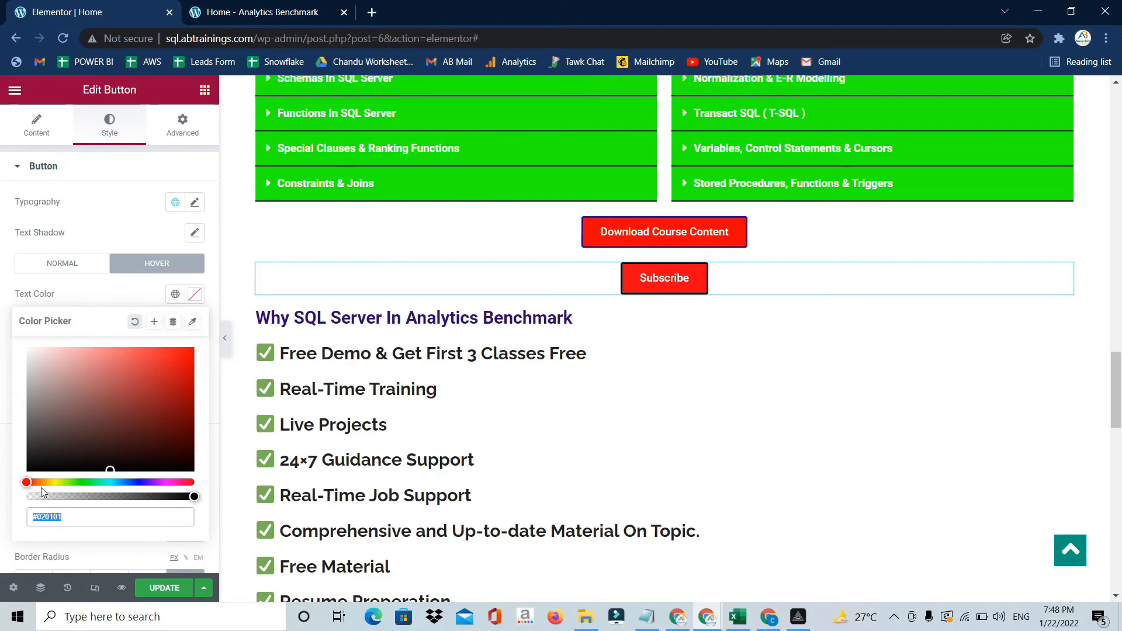
drag(30, 483, 85, 480)
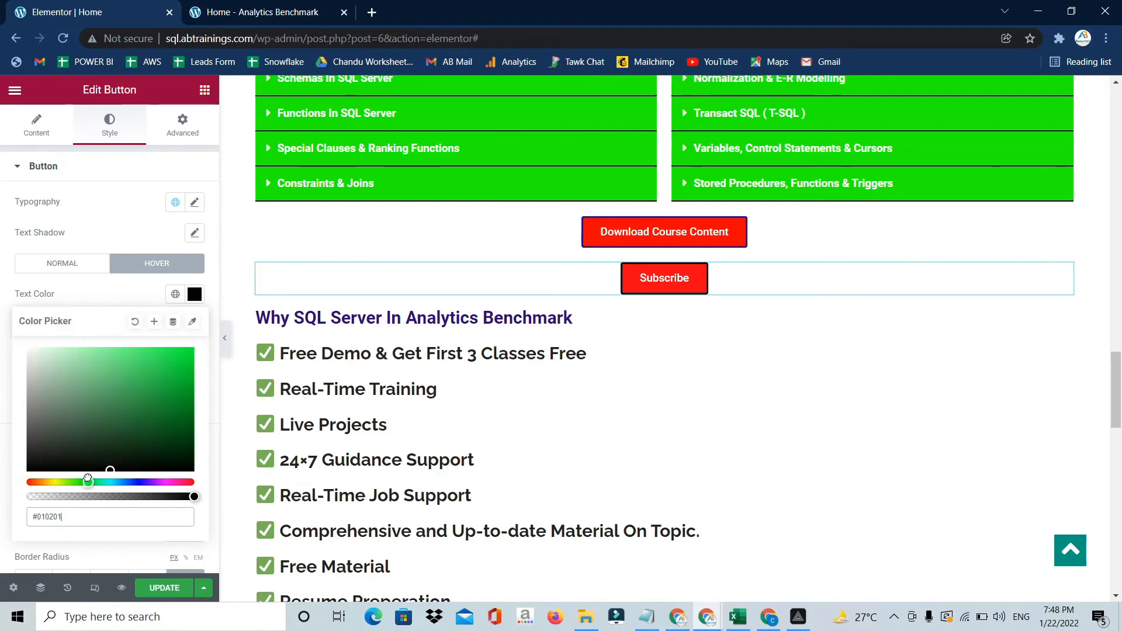
mouse_move(156, 372)
mouse_down()
mouse_move(196, 359)
mouse_move(193, 348)
mouse_up()
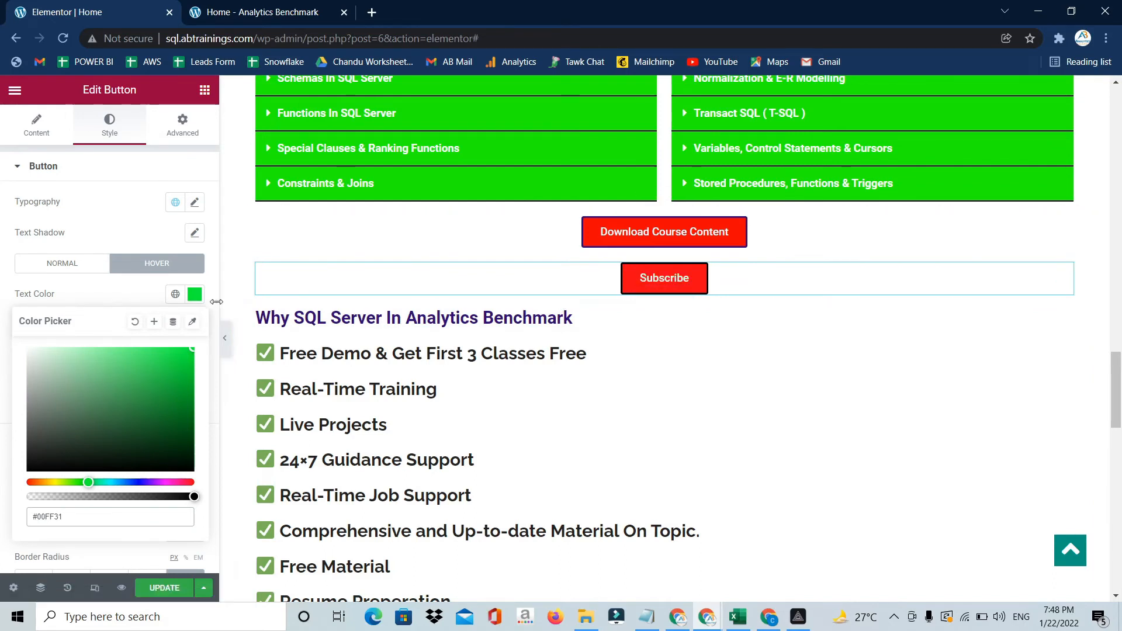
click(194, 295)
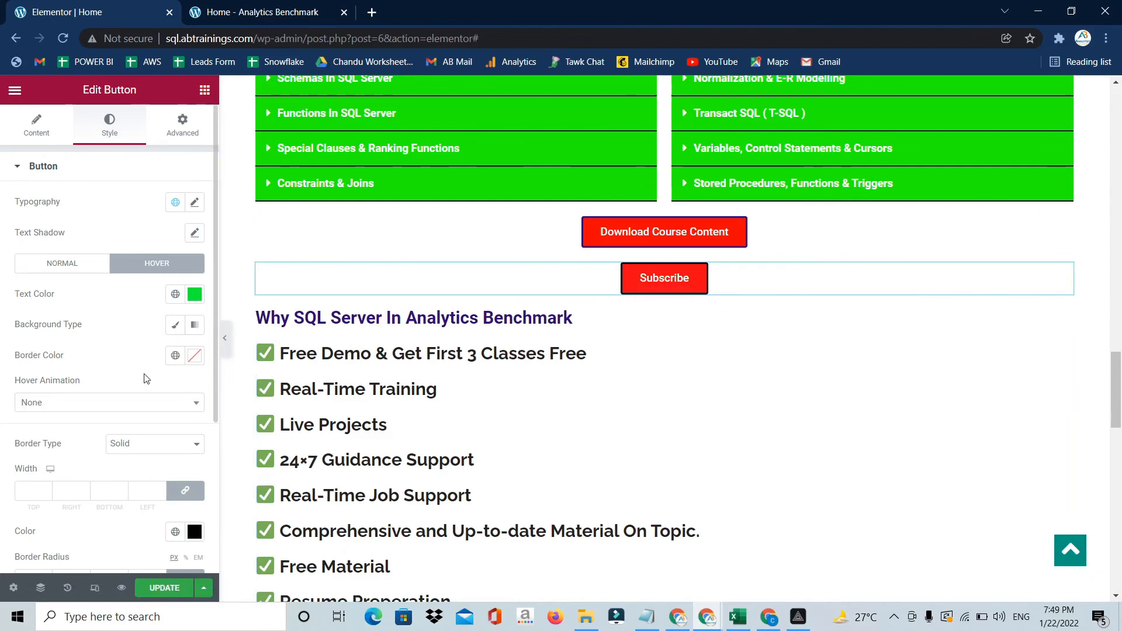
Step: Apply a classic hover background to the Subscribe button in blue, #003EFF
click(176, 325)
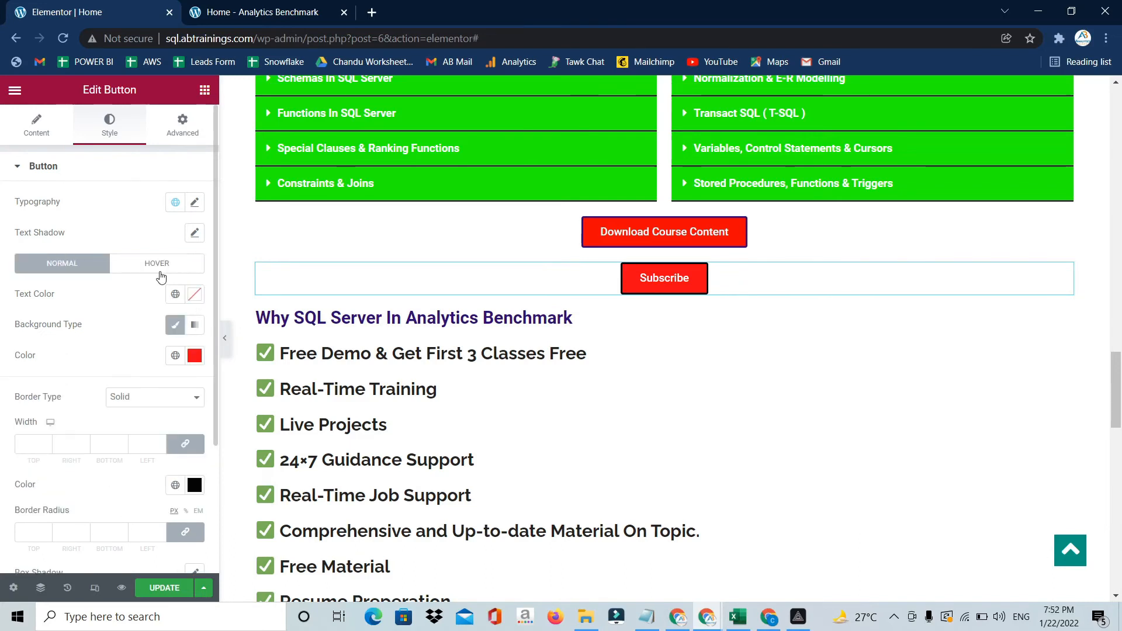
click(154, 266)
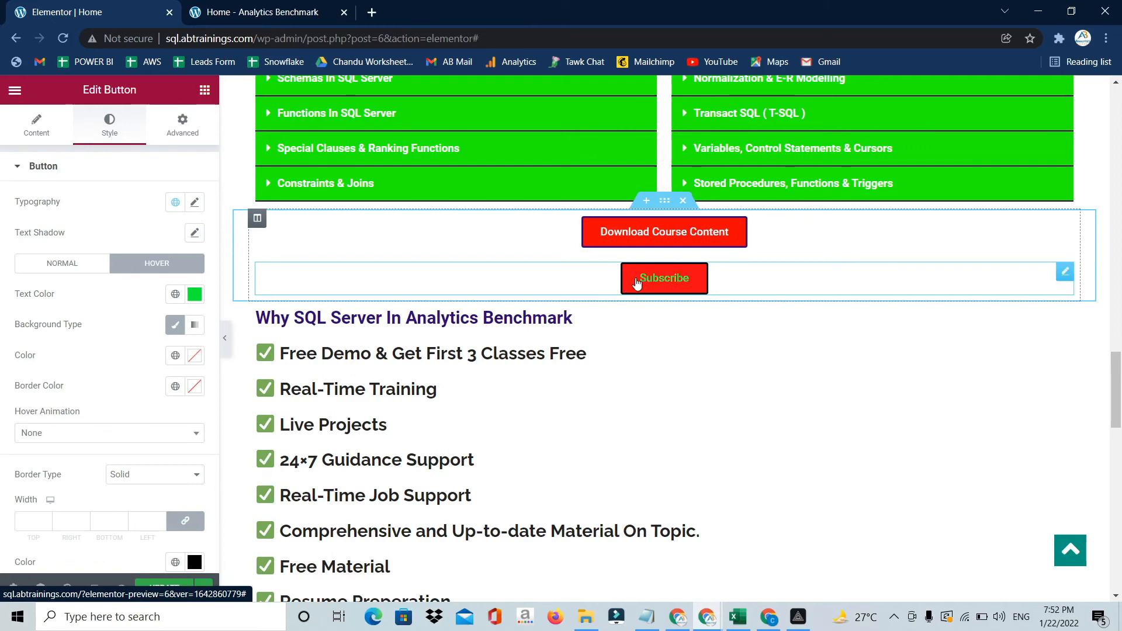
click(194, 361)
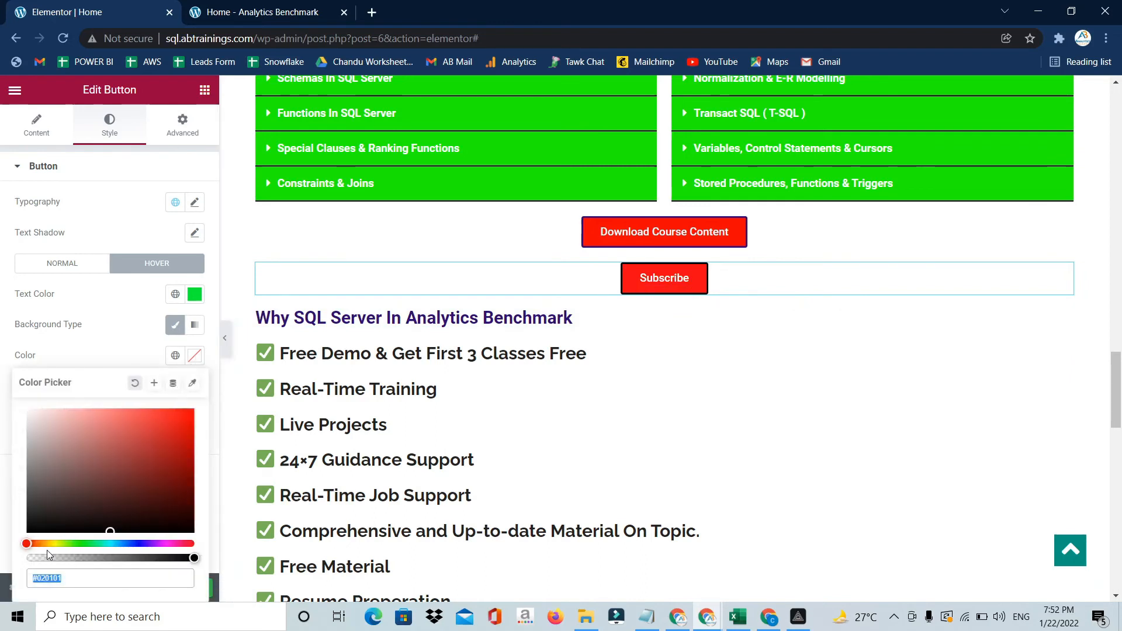
drag(30, 544, 132, 532)
drag(155, 442, 195, 409)
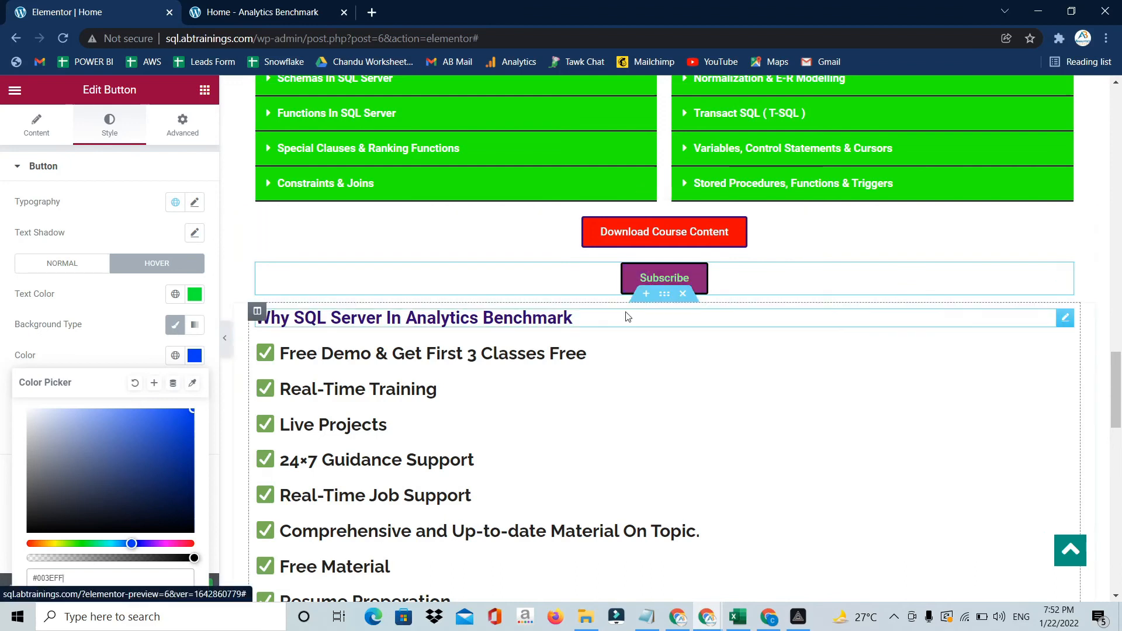
click(65, 361)
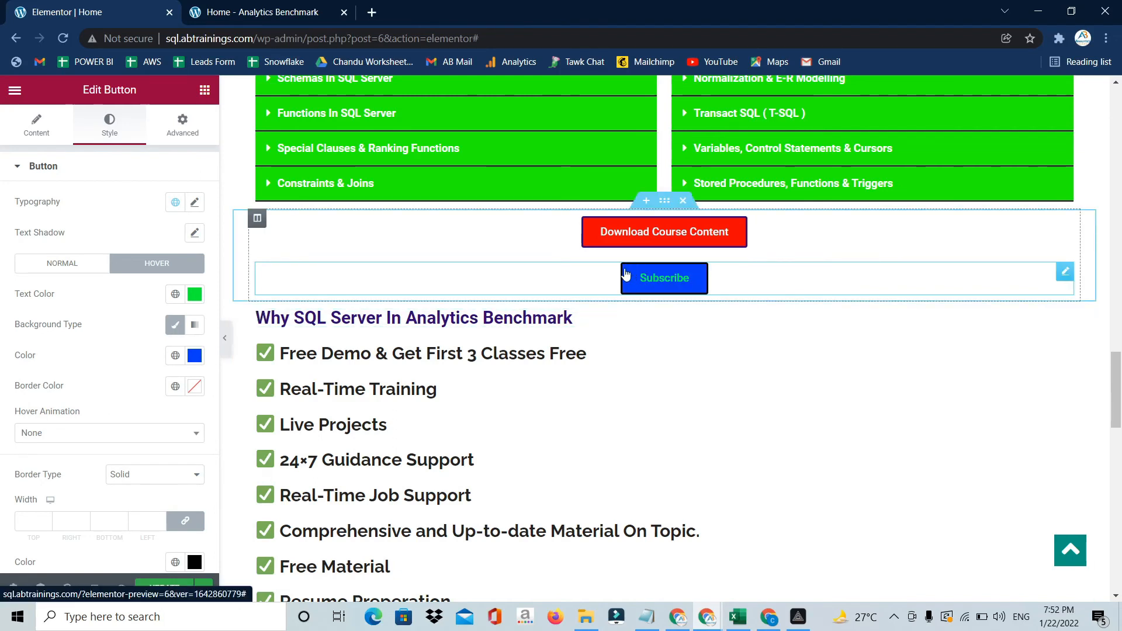
Step: Set the Subscribe button's hover border color to red, #FF0000
click(194, 388)
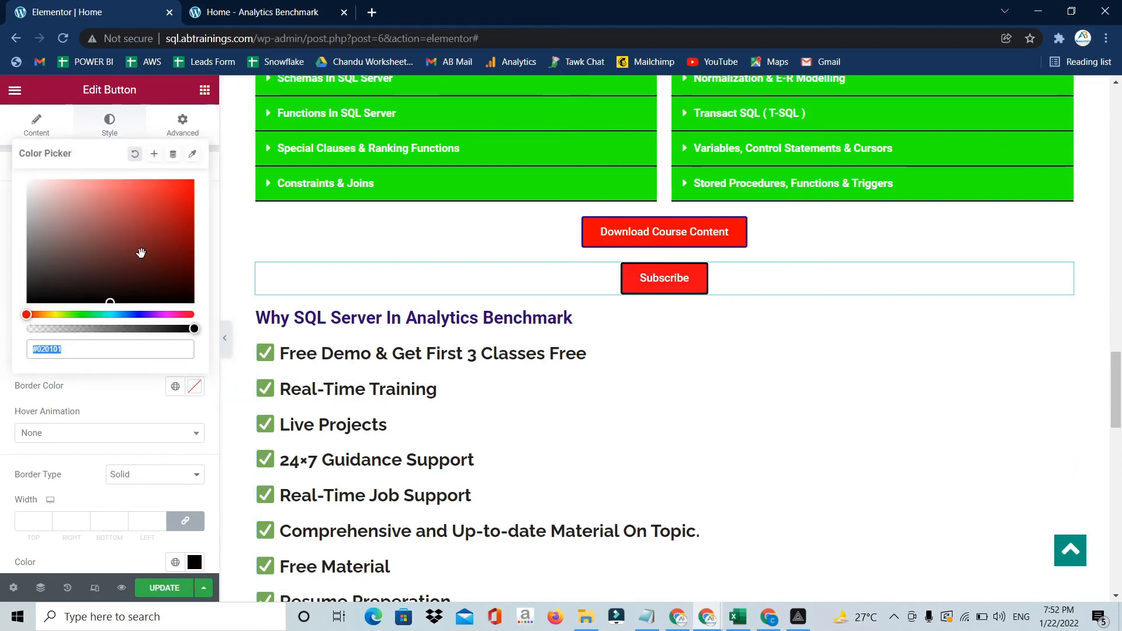
drag(141, 250, 201, 179)
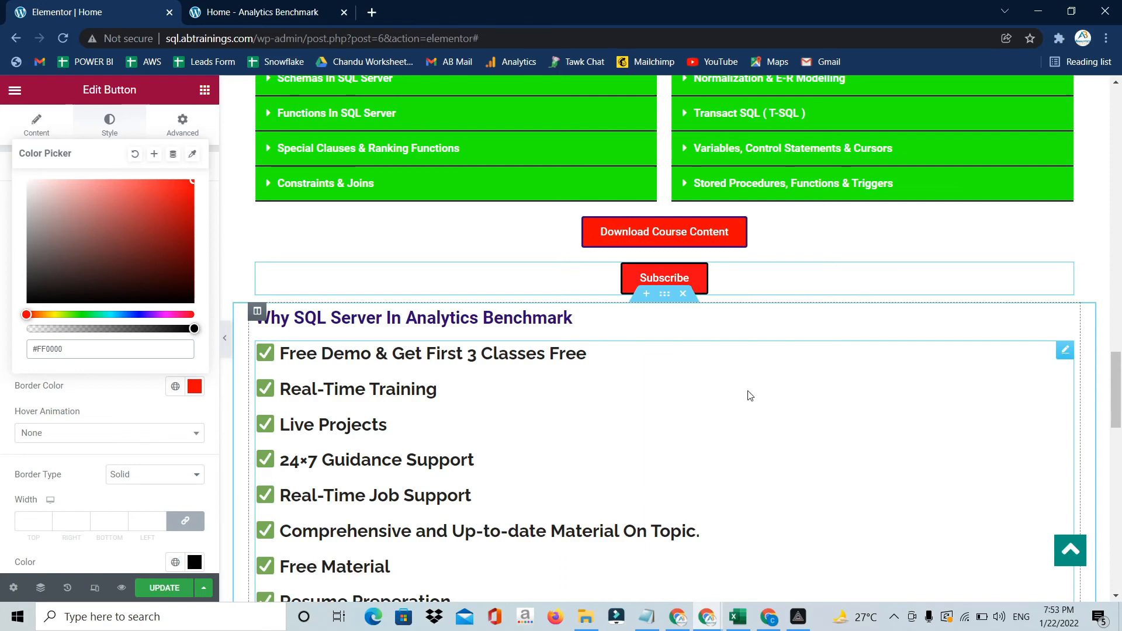
click(90, 377)
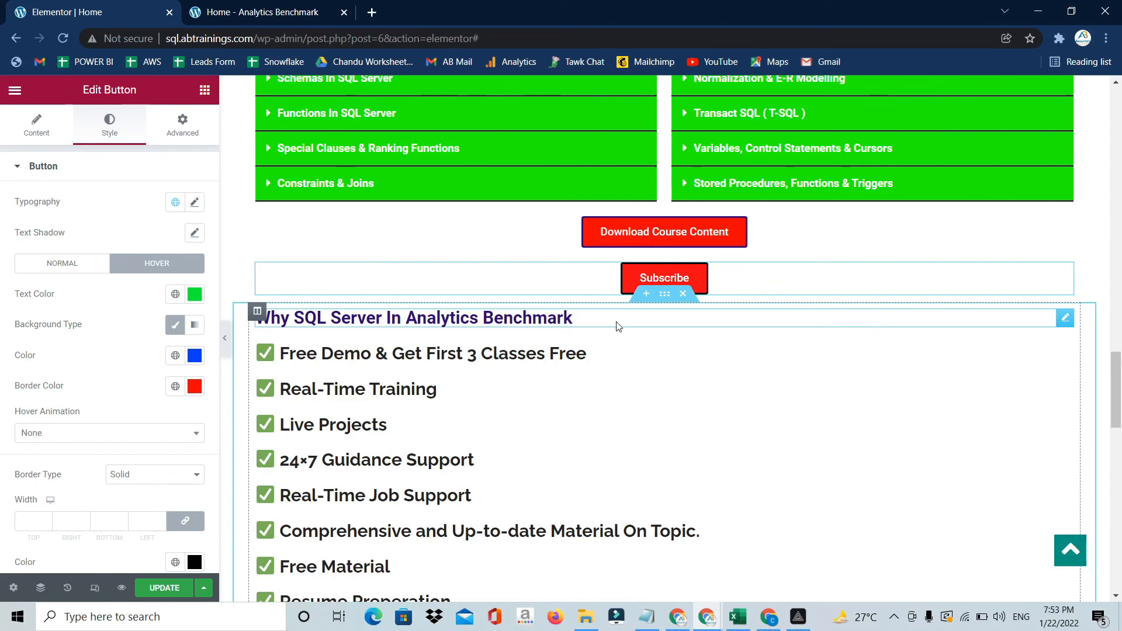
scroll(617, 324, up, 1)
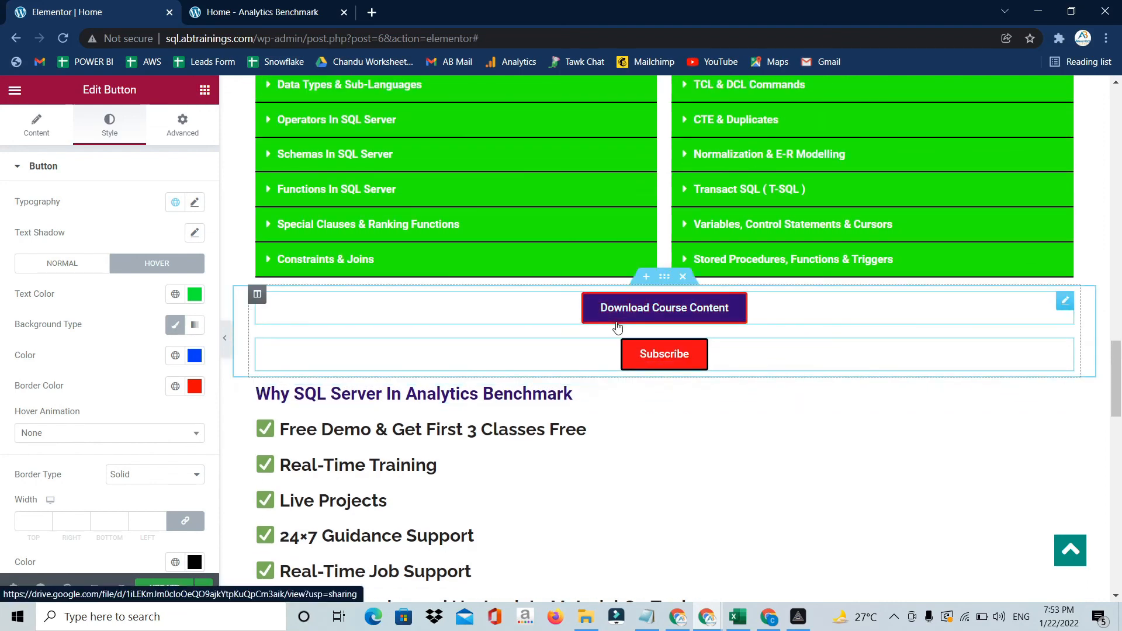